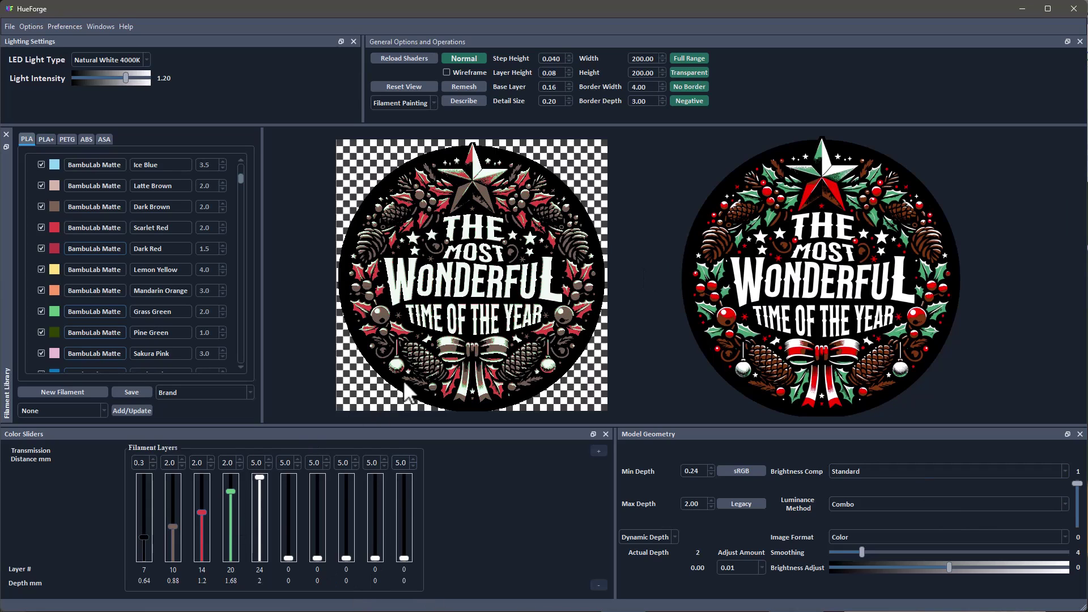
Set the model's Max Depth to 3.00, then raise the white filament slider to layer 37 and the green slider slightly
double_click(685, 504)
text(3)
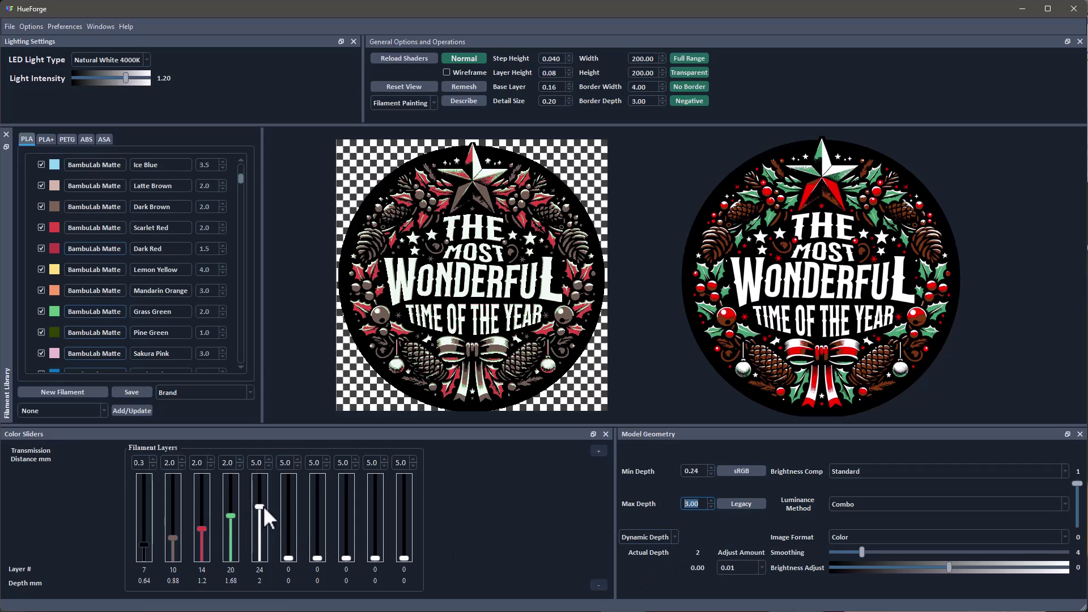
drag(264, 506, 261, 458)
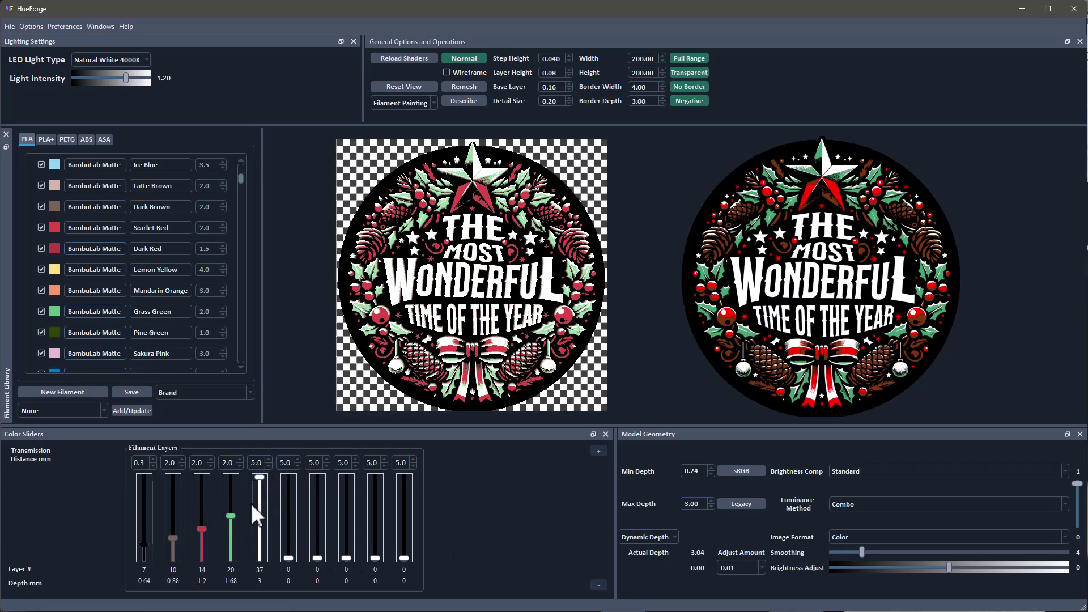
drag(230, 515, 232, 497)
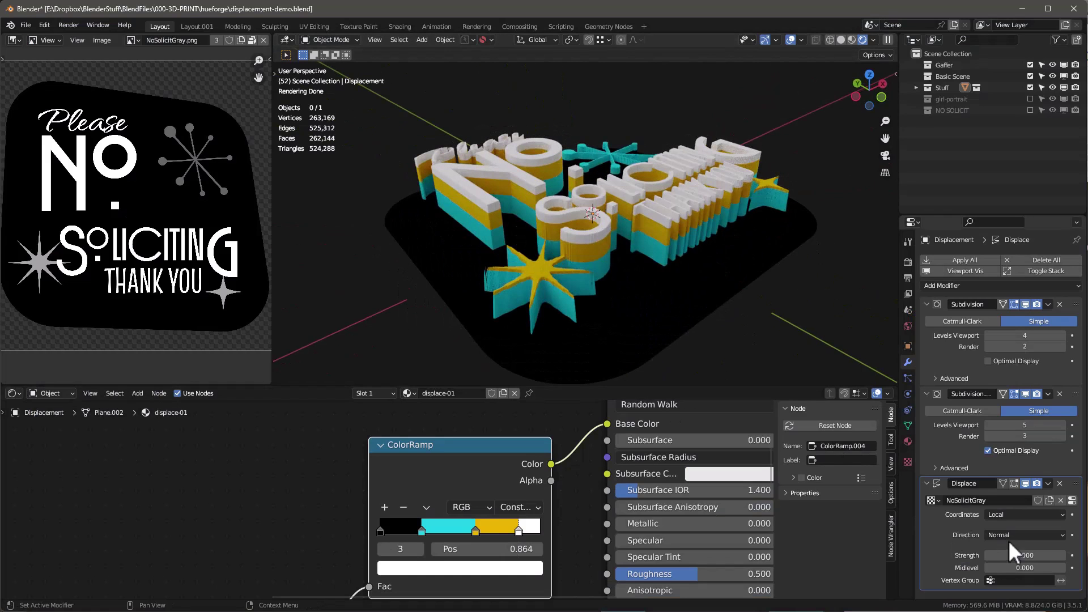
In Blender, set the Displace strength to 1.600 and lower the ColorRamp stops, with cyan at 0.109 and white at 0.714
drag(1015, 555, 1043, 555)
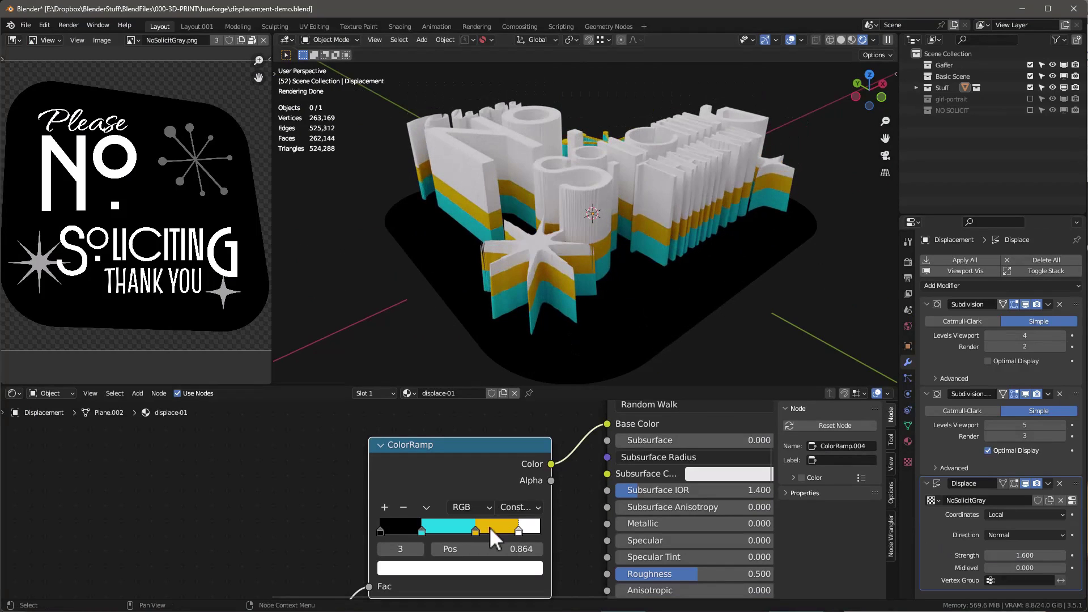
key(g)
drag(476, 532, 390, 536)
click(515, 530)
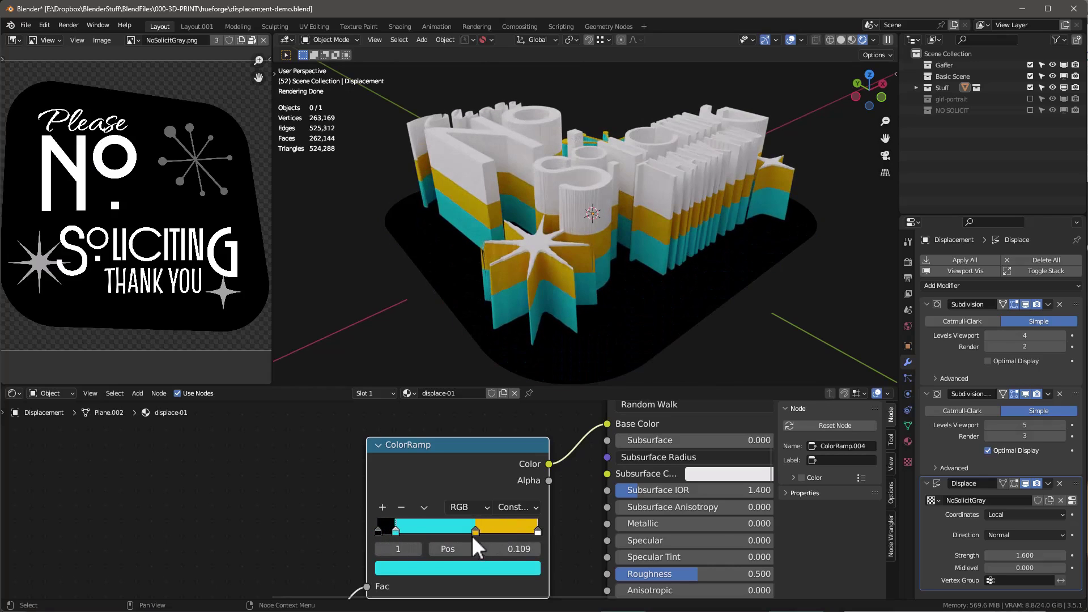
drag(473, 533, 436, 532)
drag(538, 532, 489, 534)
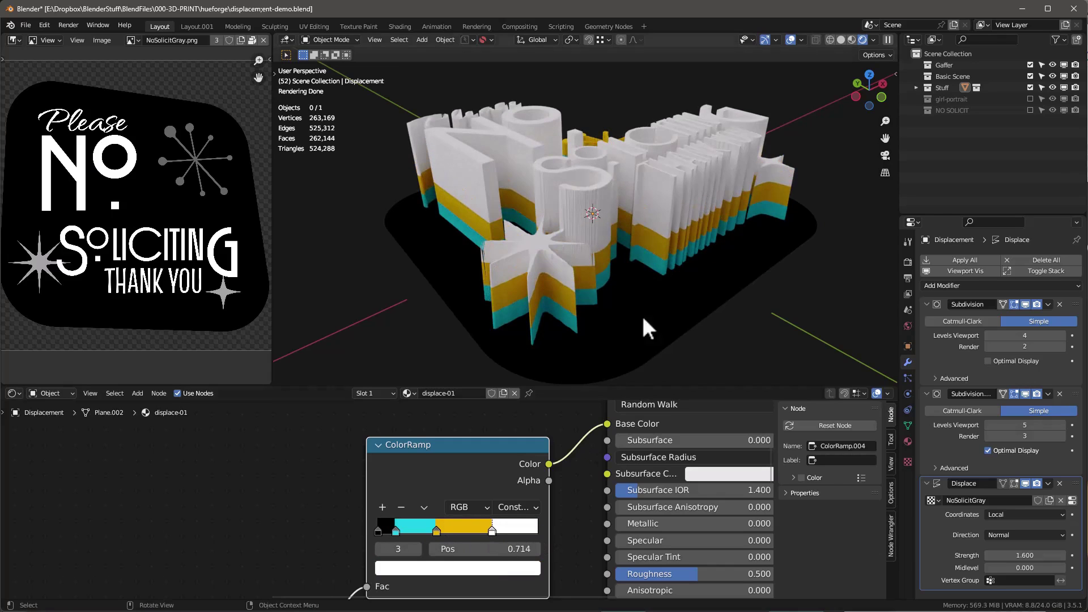
drag(644, 318, 571, 247)
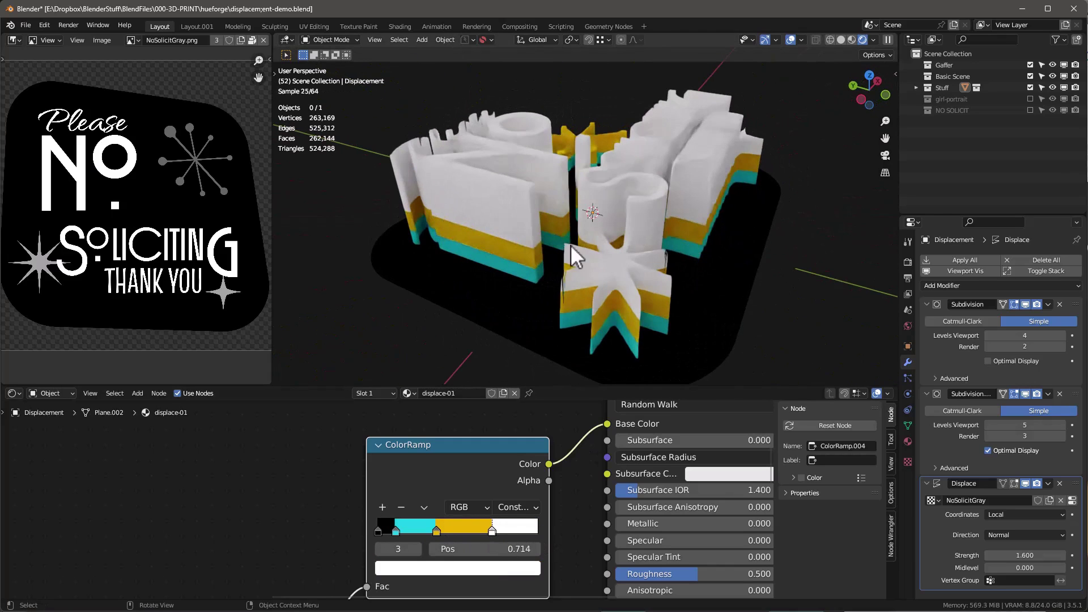
drag(678, 237, 572, 234)
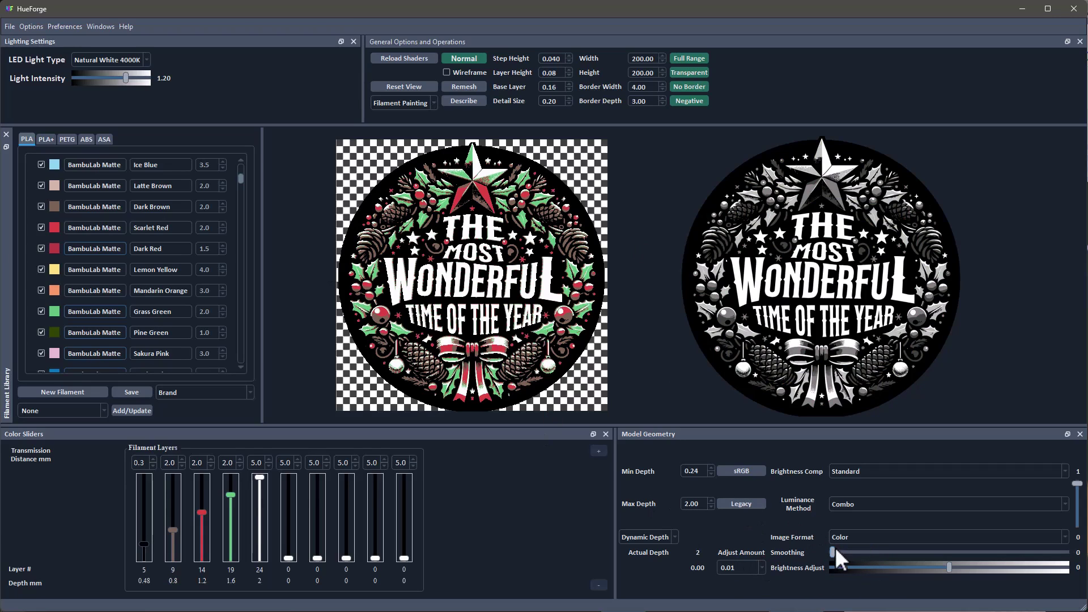
In HueForge, reduce the wreath model's Smoothing to 0
drag(883, 557, 661, 546)
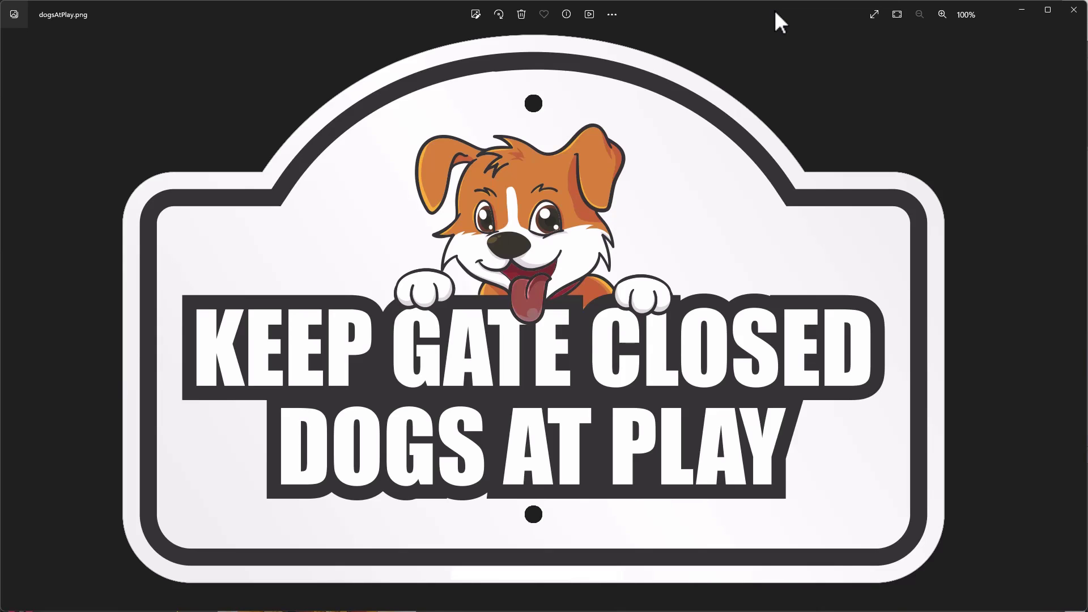
Switch to the browser, upload dogsAtPlay.png to Vectorizer.AI and compare the original image with the traced result
key(alt+Tab)
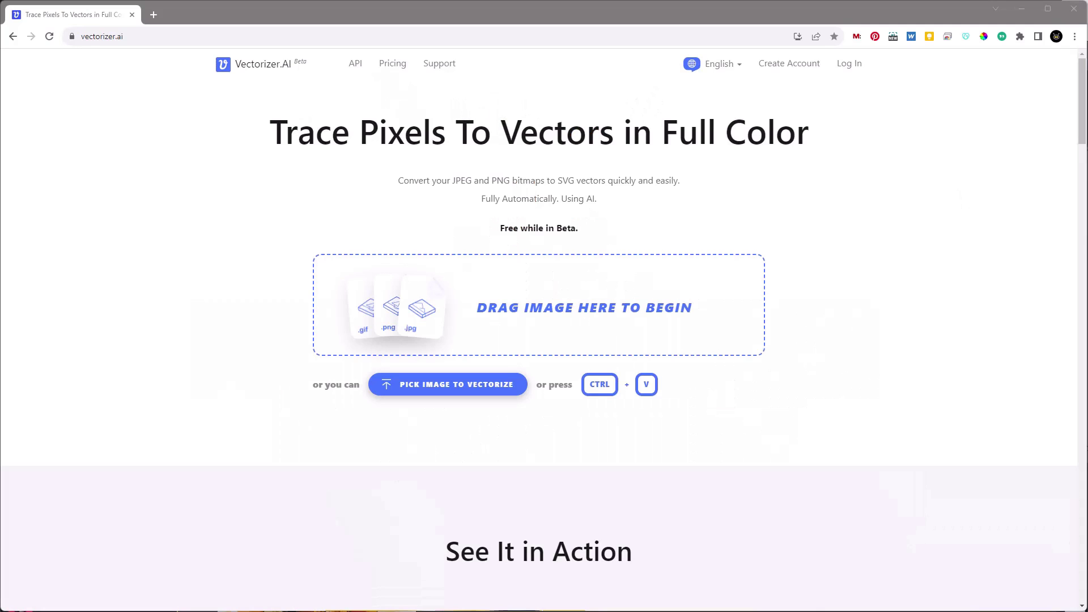
drag(595, 379, 428, 298)
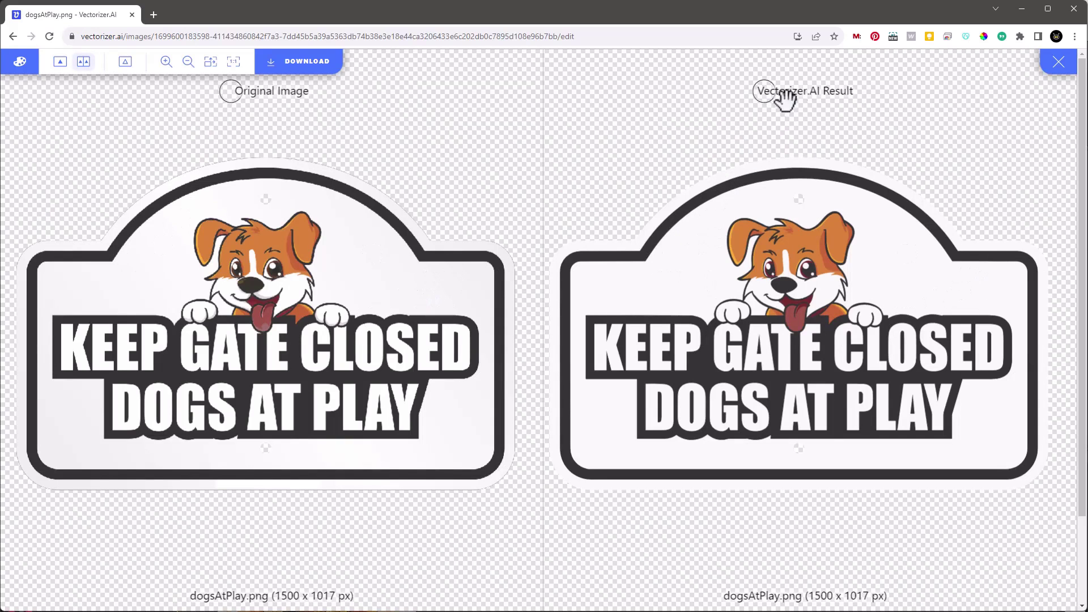
scroll(804, 315, up, 3)
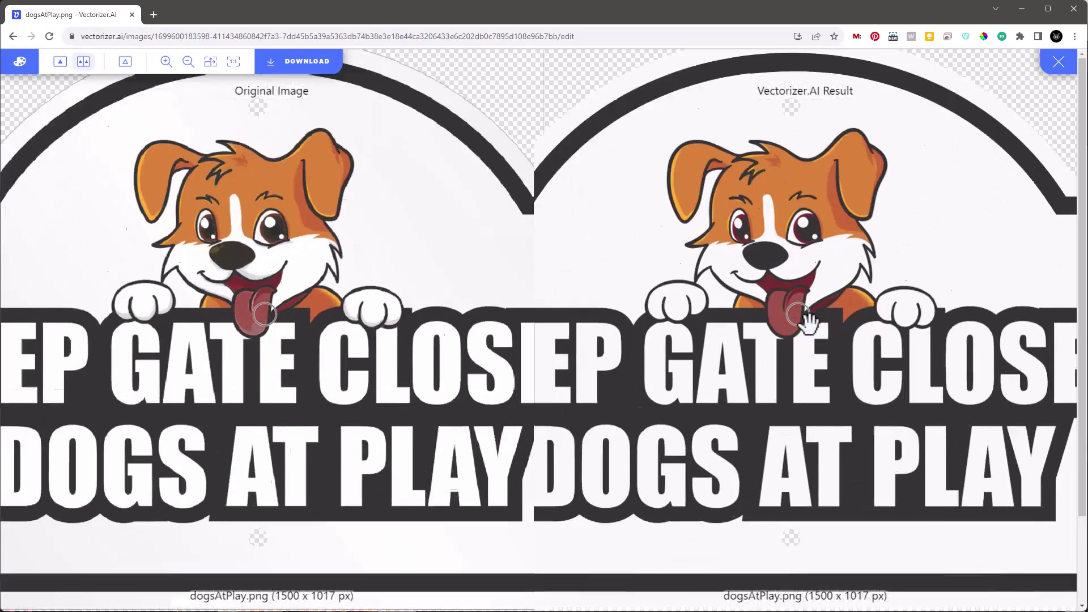
scroll(627, 309, up, 3)
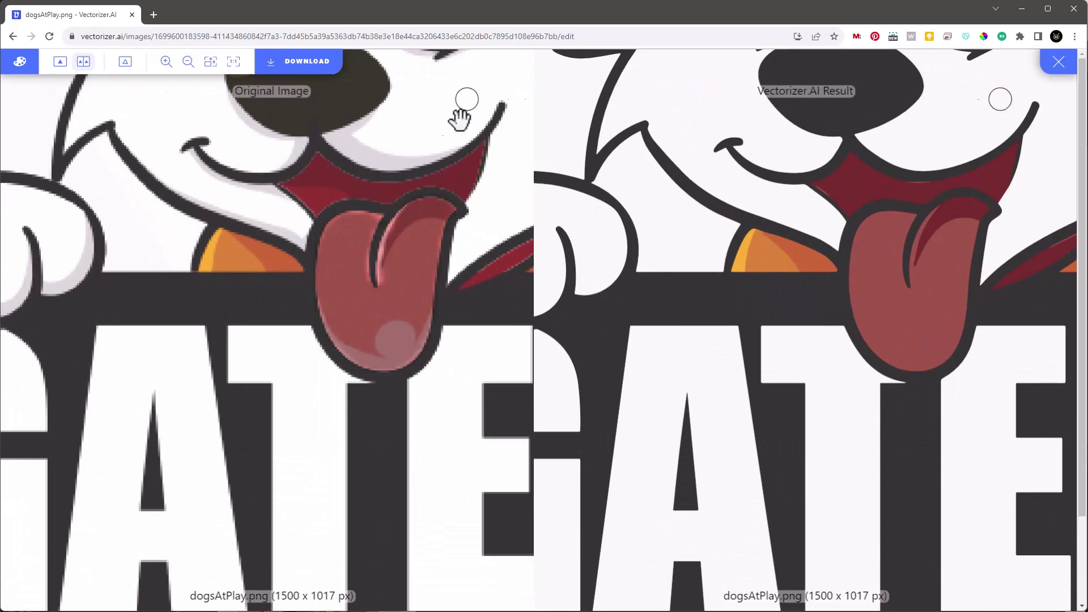
scroll(816, 366, down, 6)
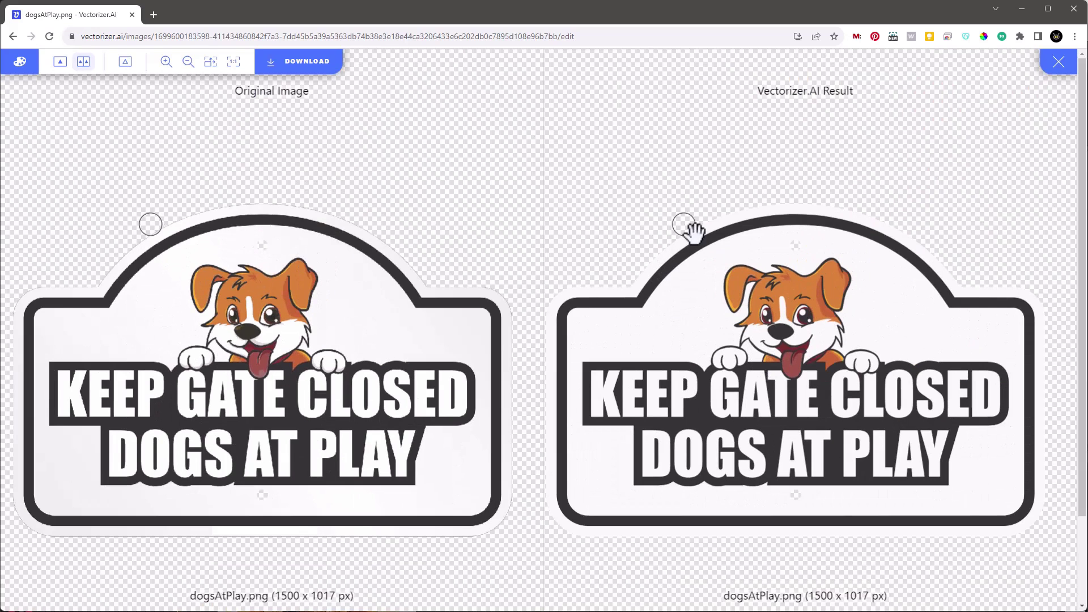
Preview the traced sign with 32, 2, 3 and 4 palette colors, and apply a palette of 5 colors
click(21, 62)
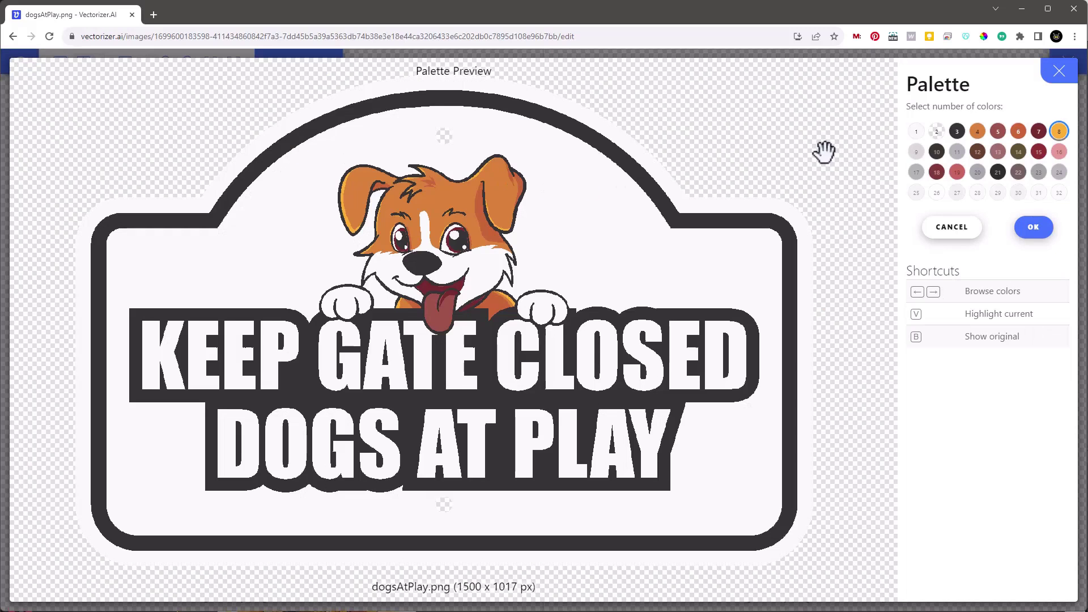
click(1059, 193)
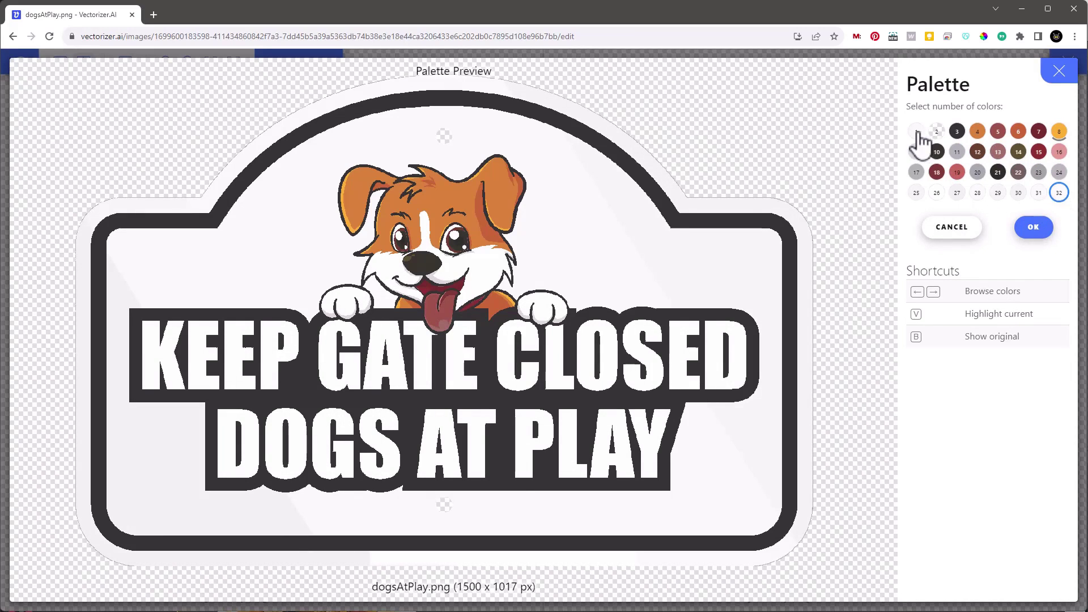
click(938, 133)
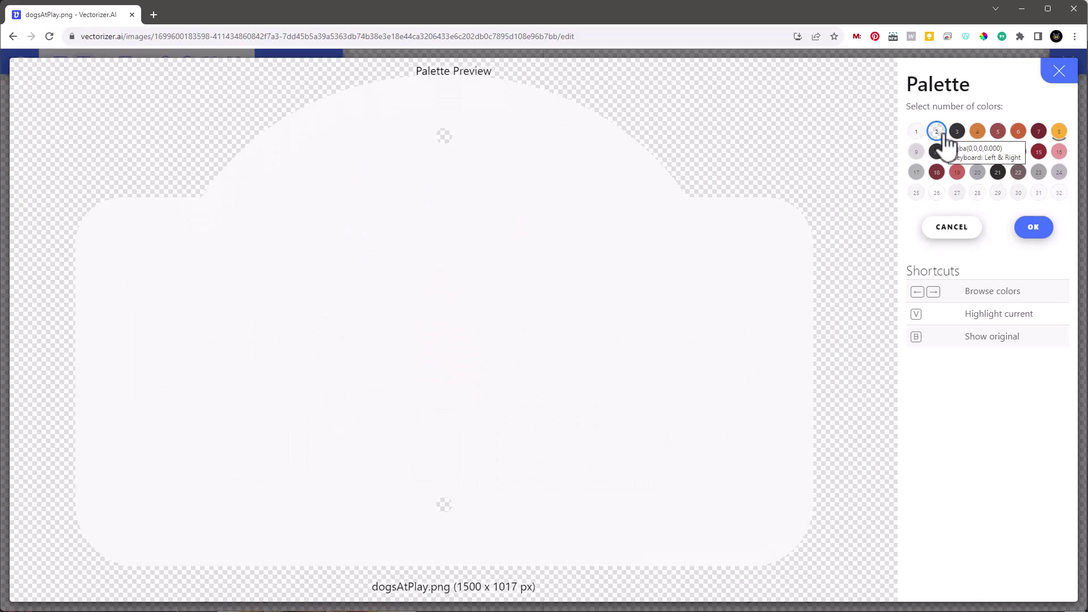
key(b)
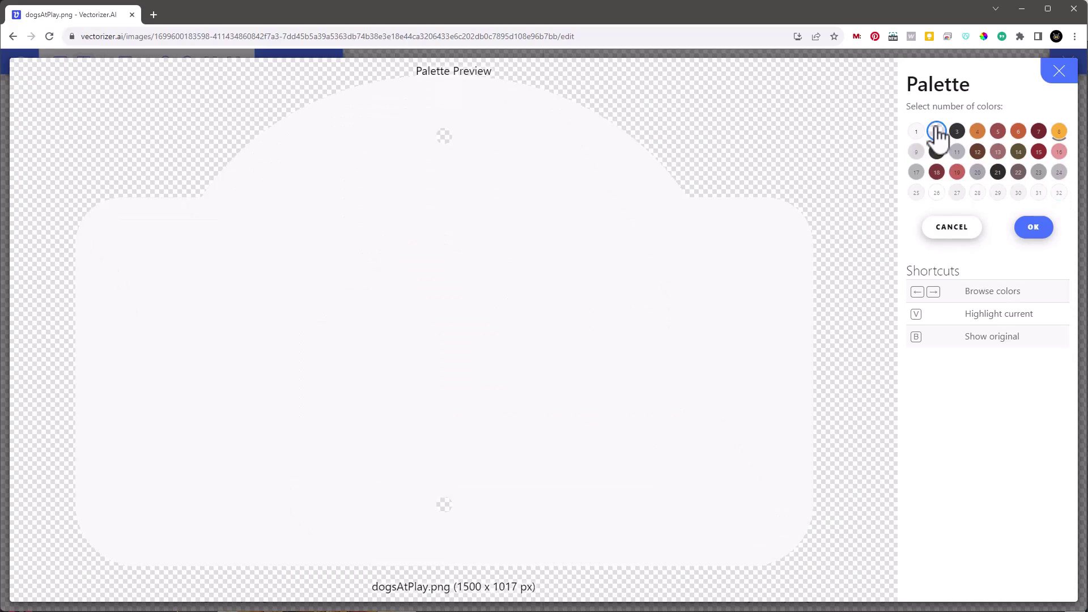
click(956, 133)
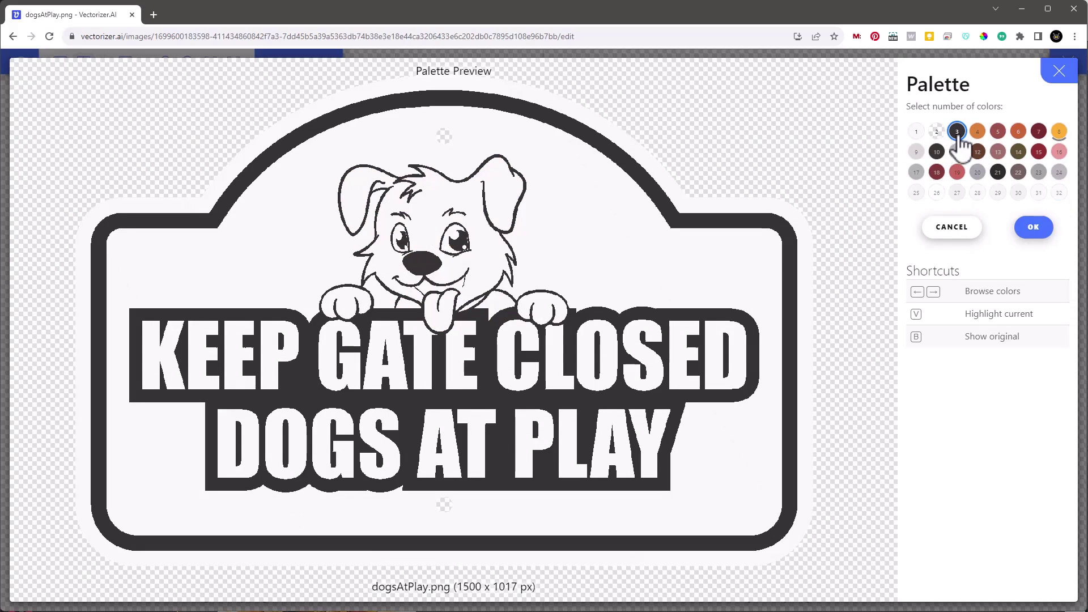
click(978, 136)
click(998, 139)
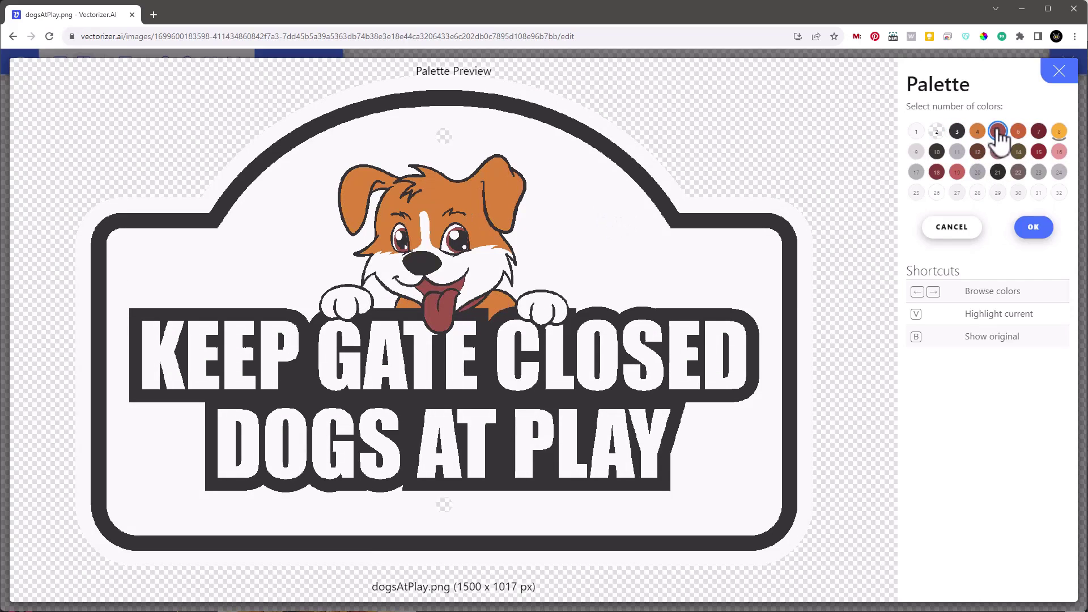
click(1032, 227)
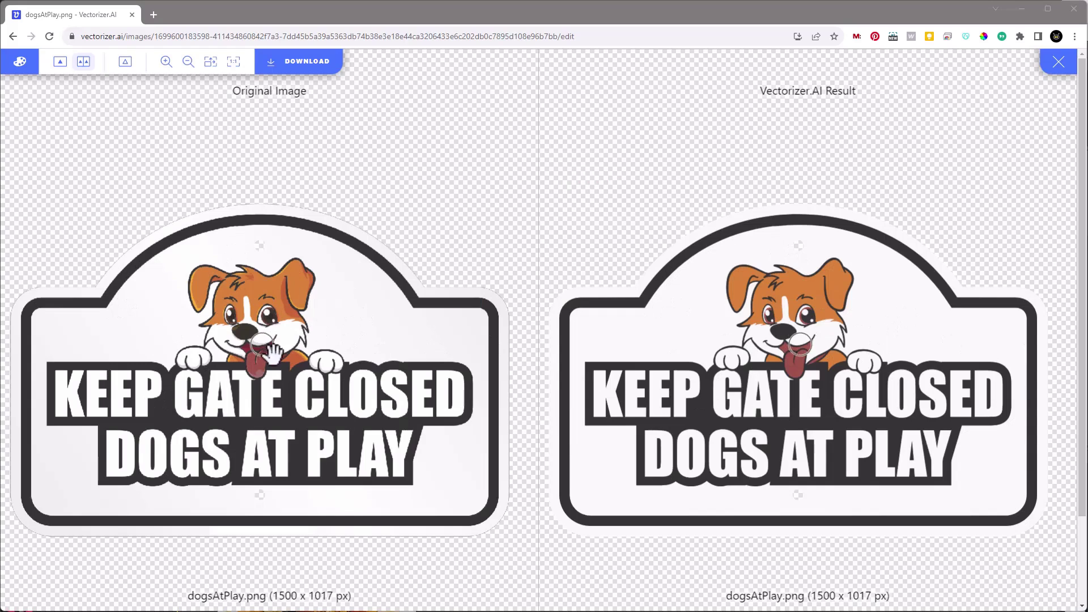
Download the vectorized sign as an SVG 1.1 file with its shapes grouped by color
click(303, 63)
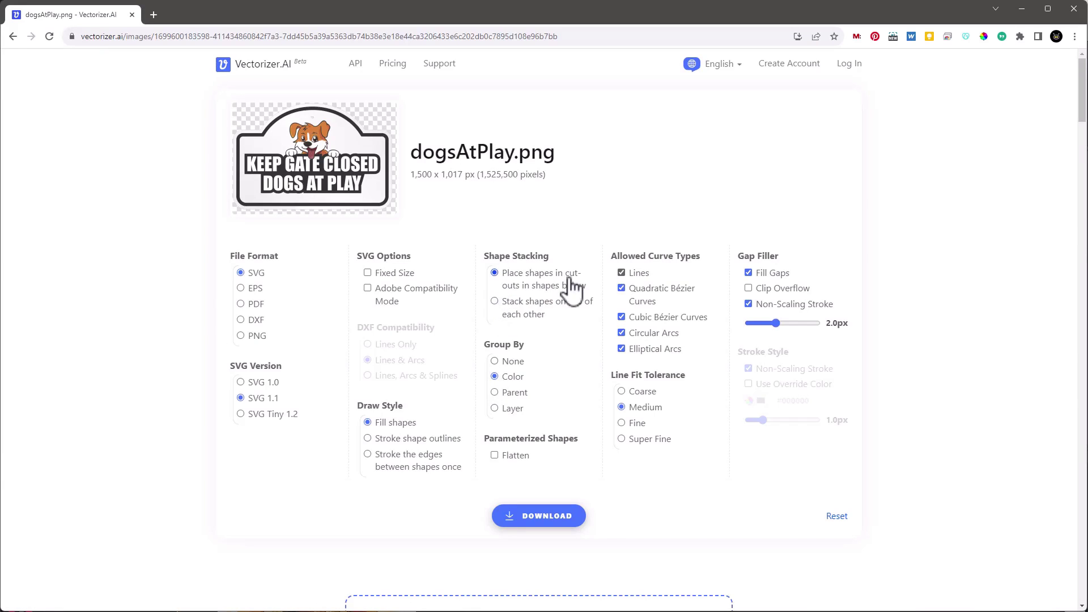
click(544, 524)
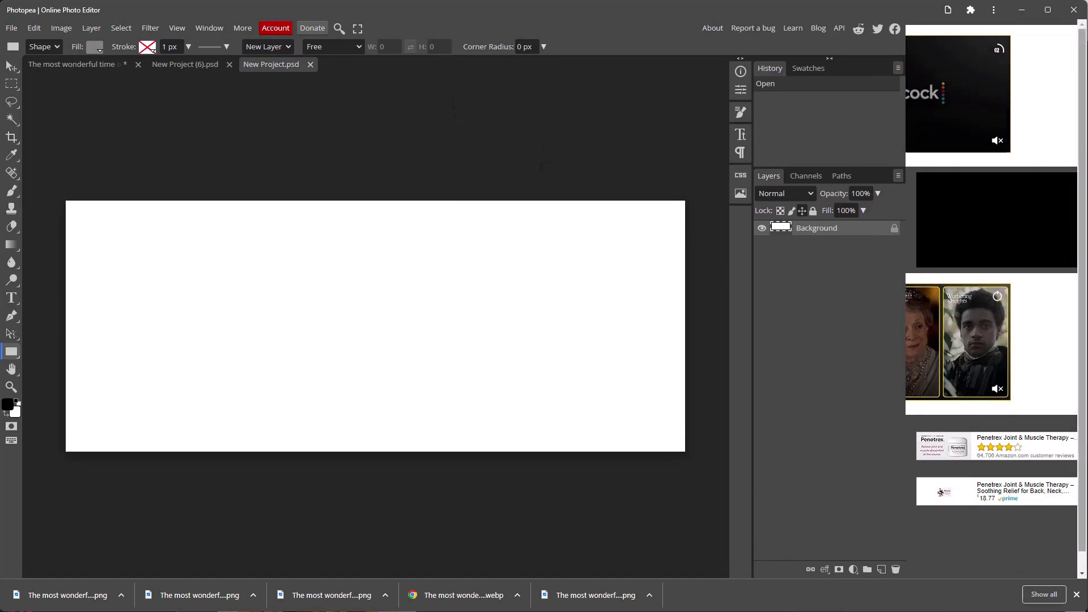
Open the downloaded dogsAtPlay SVG as a new document in Photopea
click(13, 26)
click(23, 61)
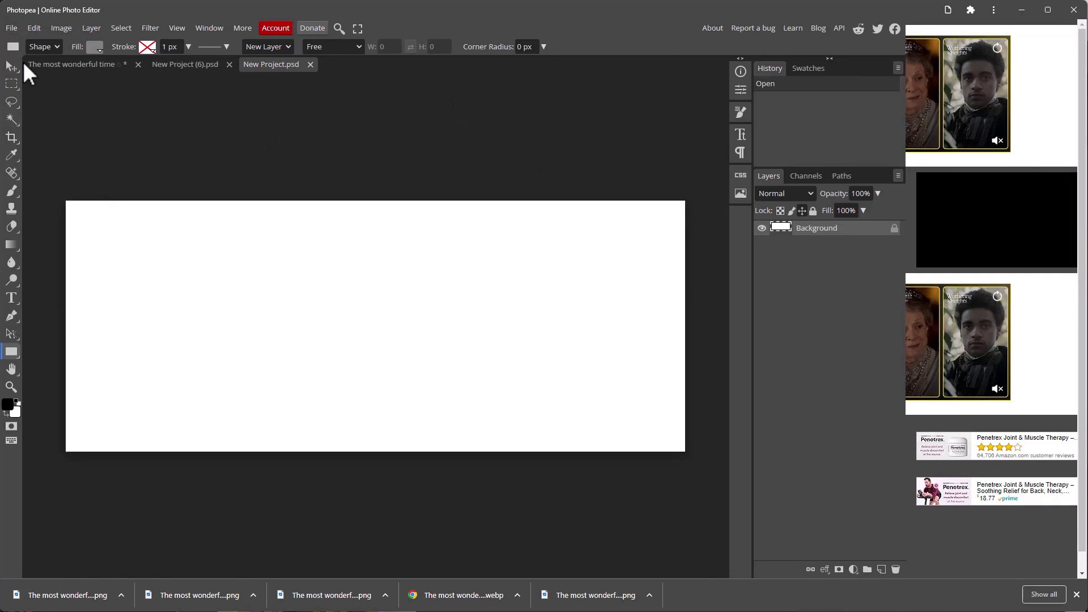
key(Return)
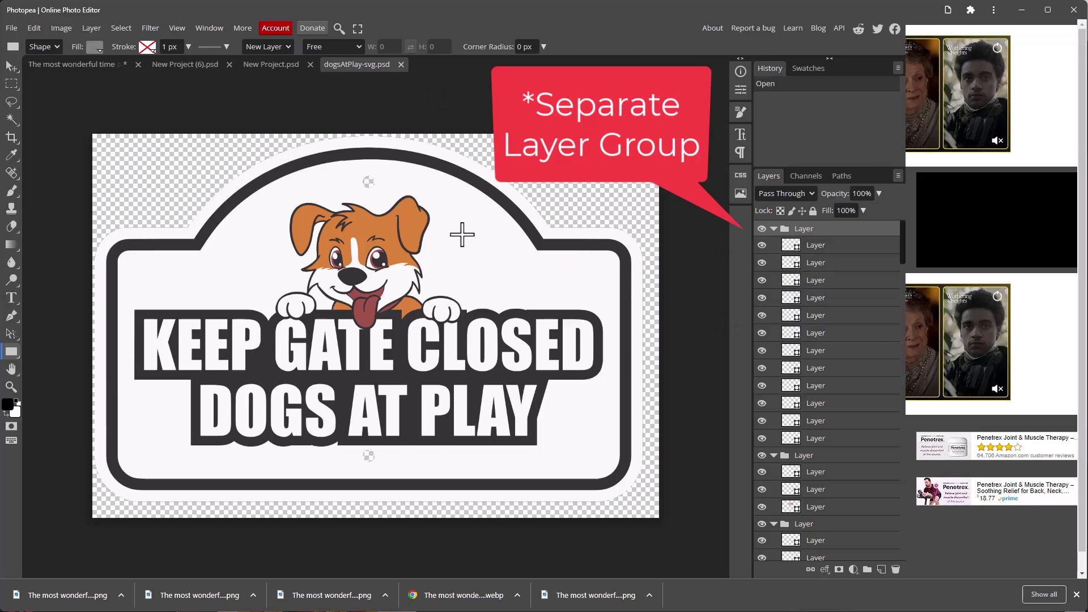
Collapse the expanded color layer groups of the dogsAtPlay document
click(773, 228)
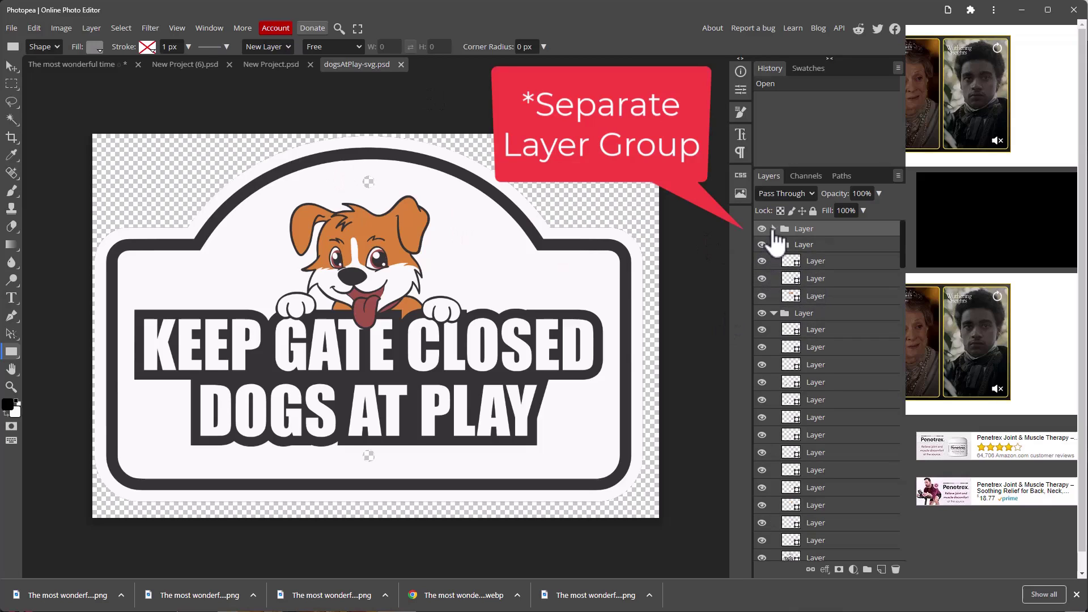
click(774, 244)
click(774, 260)
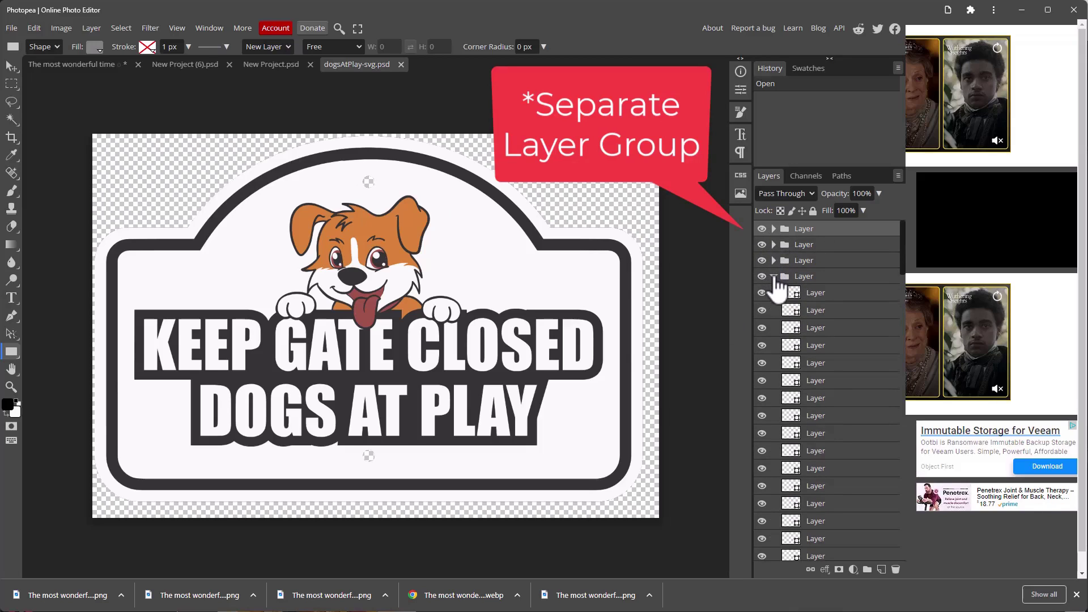
click(773, 276)
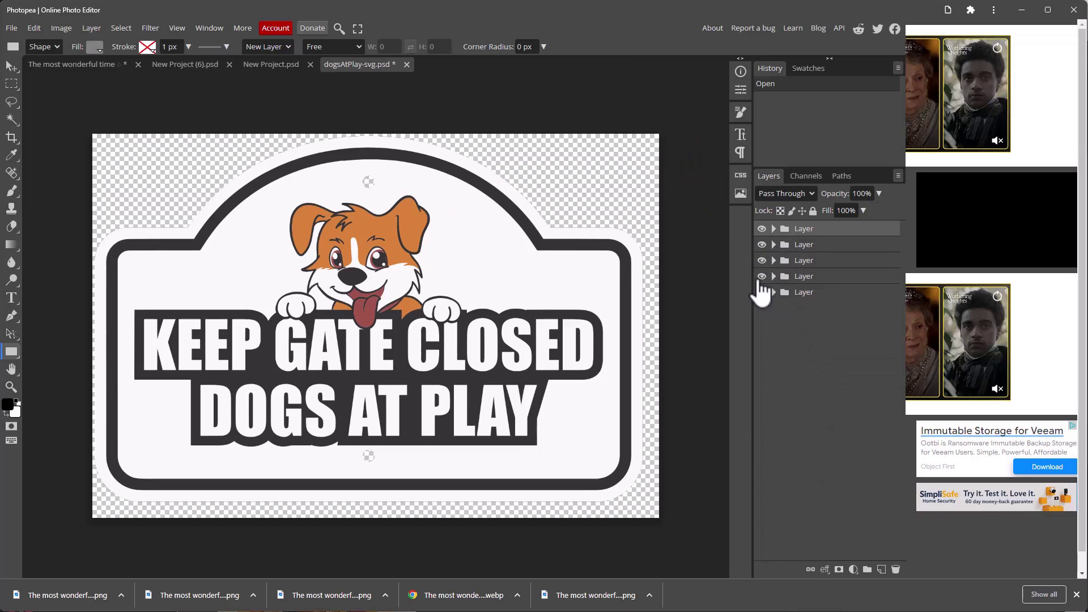
Toggle the visibility of the upper four layer groups to check which color each one holds
click(762, 276)
click(762, 260)
click(761, 245)
click(762, 229)
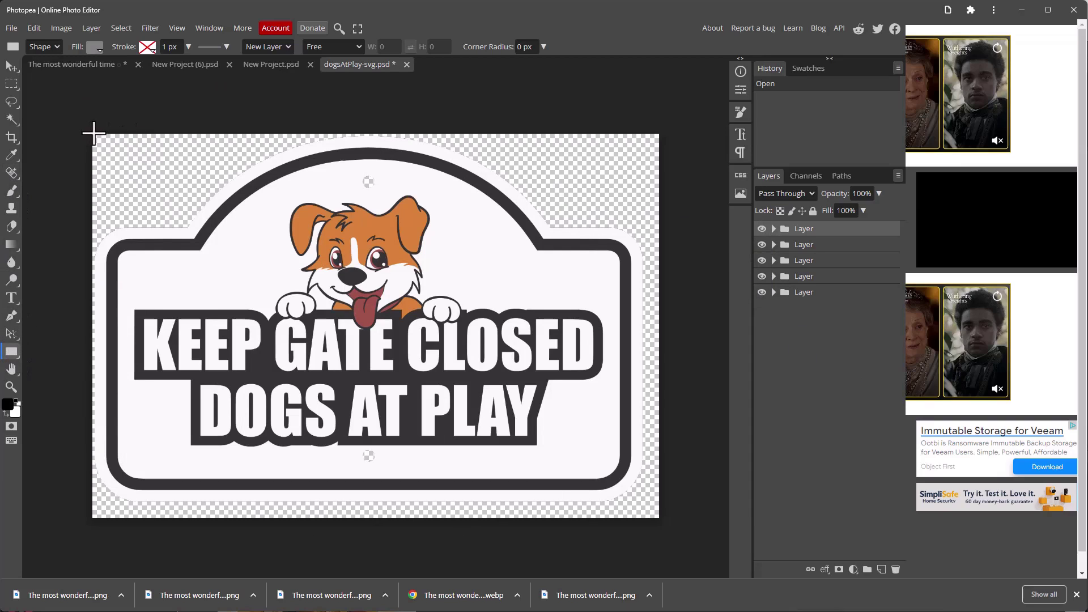
Draw a gray rectangle shape covering the whole canvas and hide its layer
drag(92, 134, 659, 517)
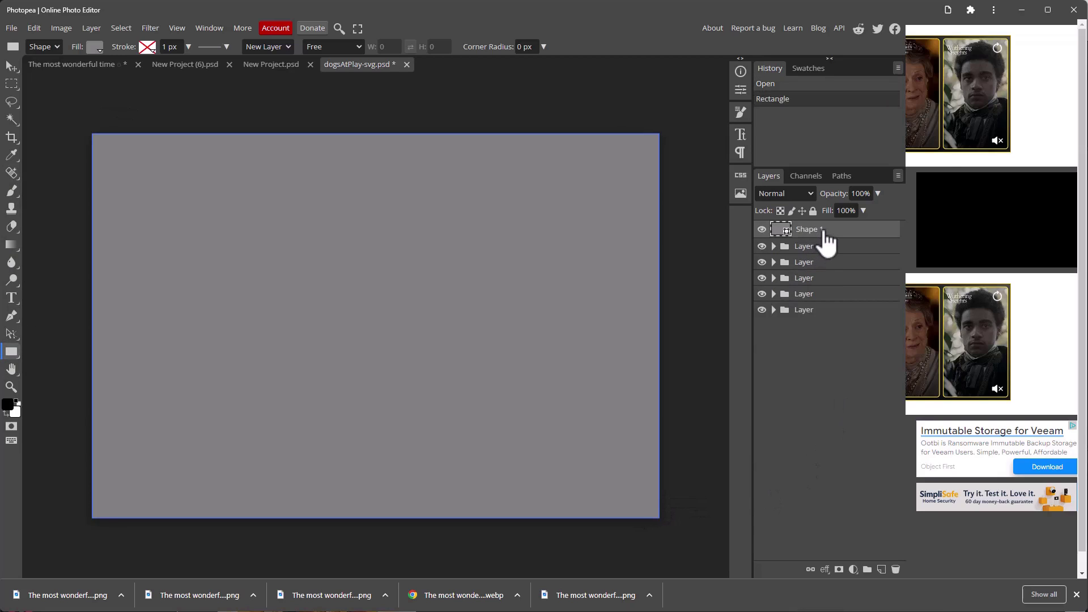
click(762, 230)
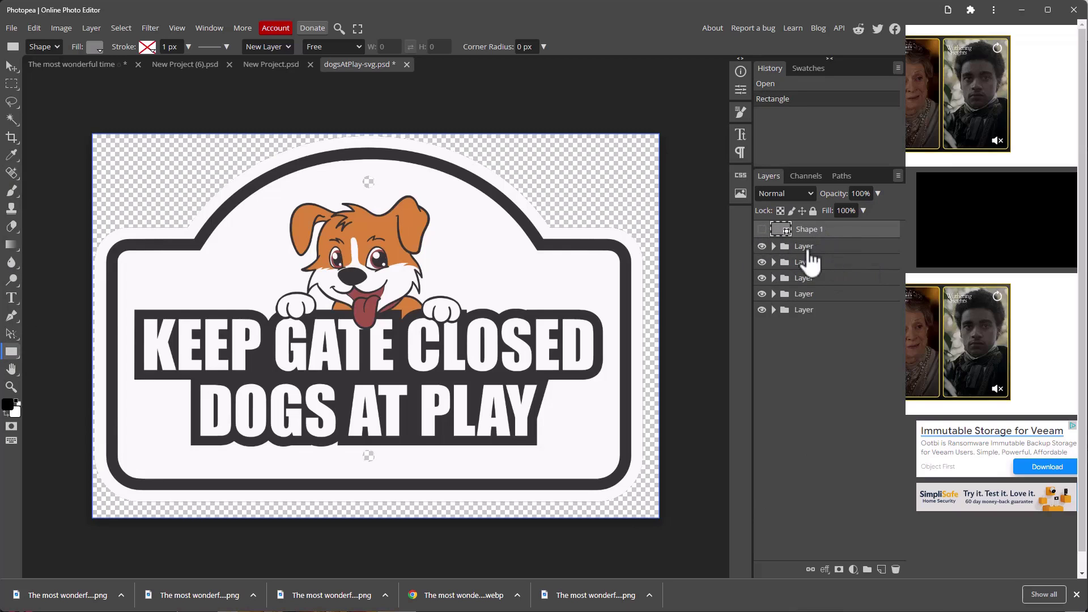
Select the transparent area outside the sign with the Magic Wand and add it as a raster mask to the Shape 1 layer
click(10, 119)
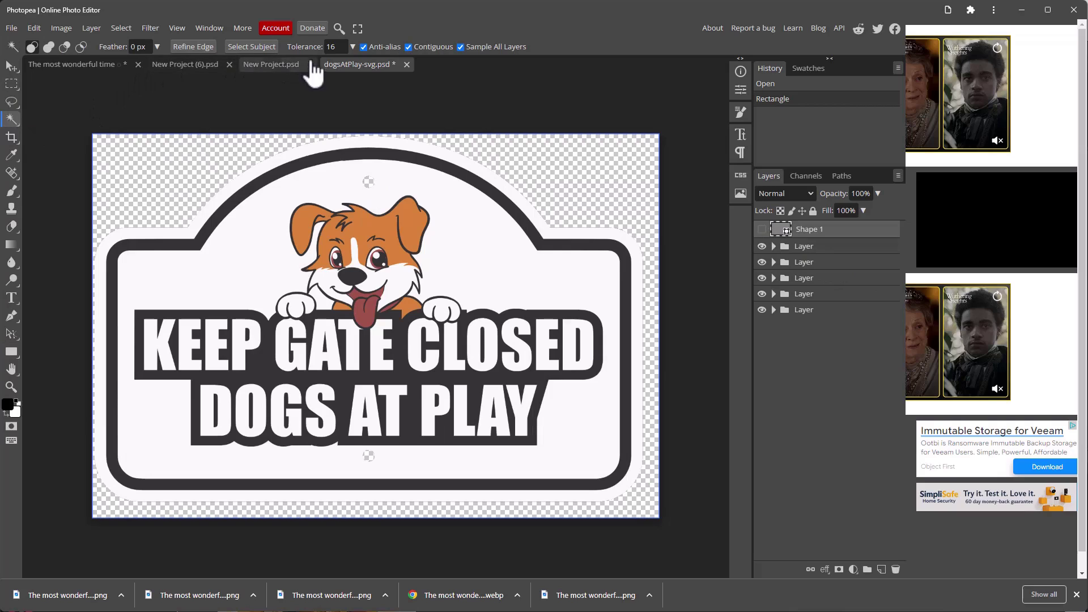
click(557, 176)
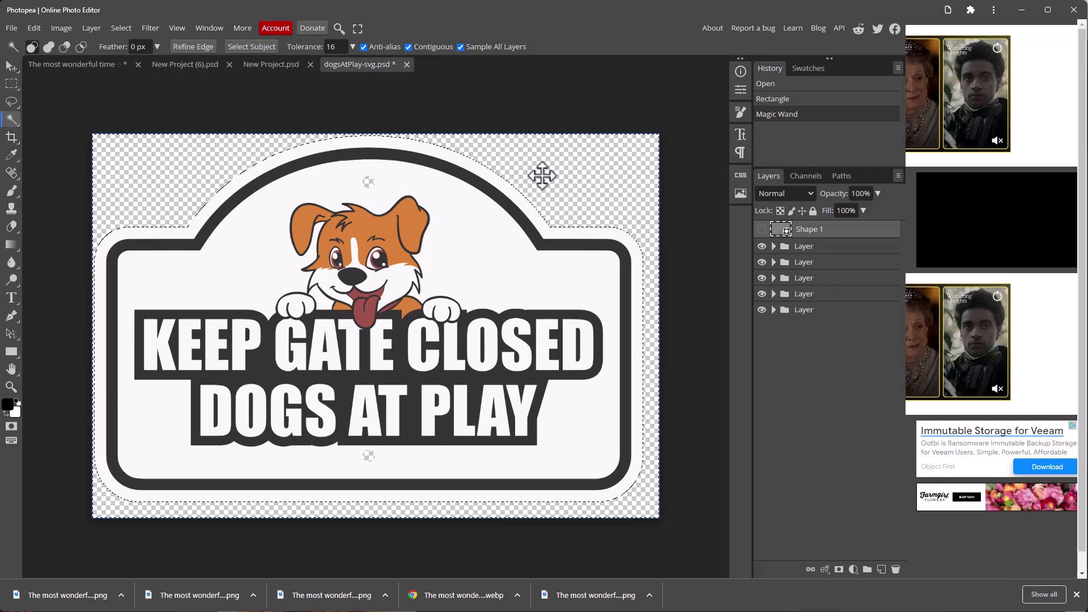
key(ctrl+d)
click(593, 179)
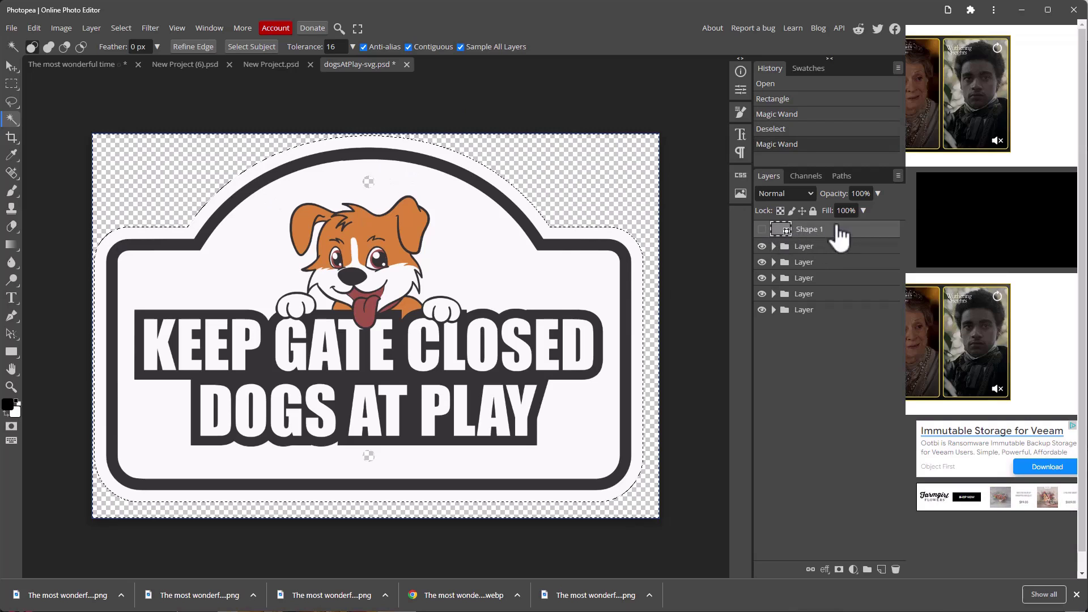
click(839, 569)
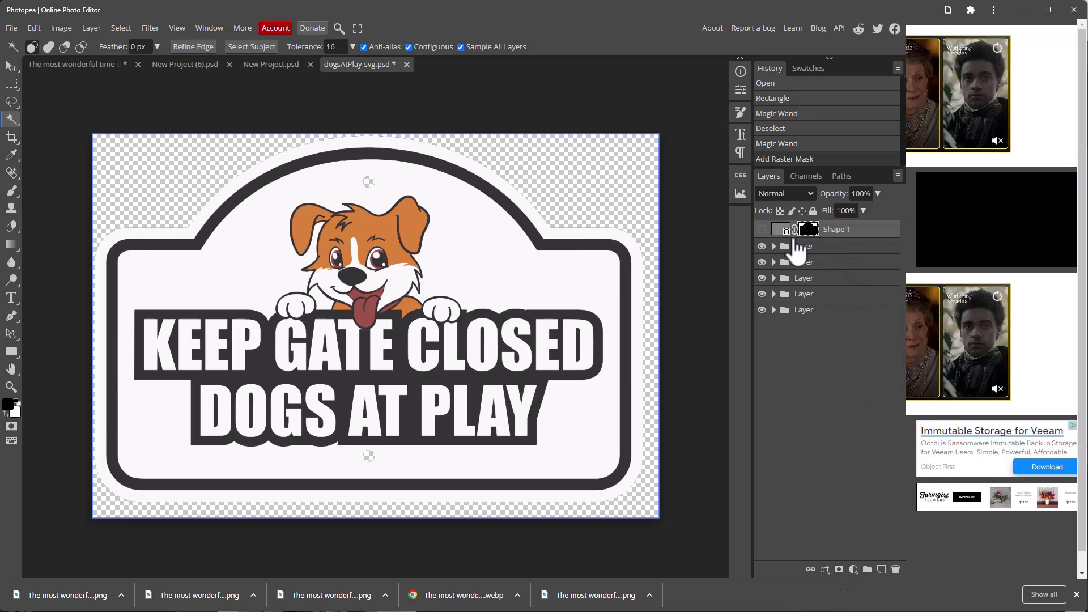
Invert the Shape 1 layer's raster mask, show the layer and set its fill color to white (ffffff)
key(ctrl+i)
click(762, 229)
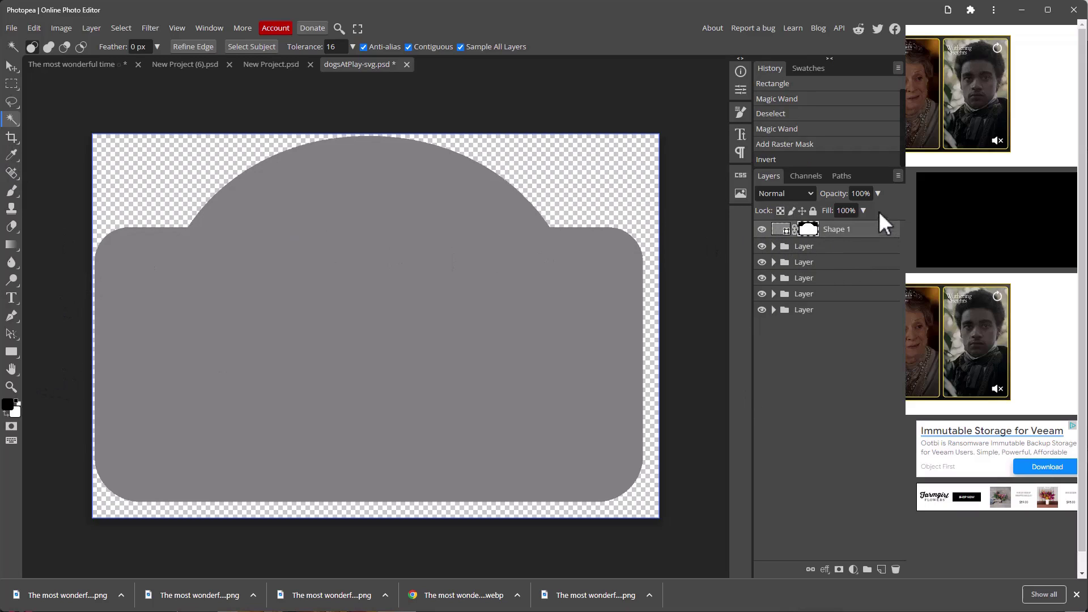
double_click(782, 231)
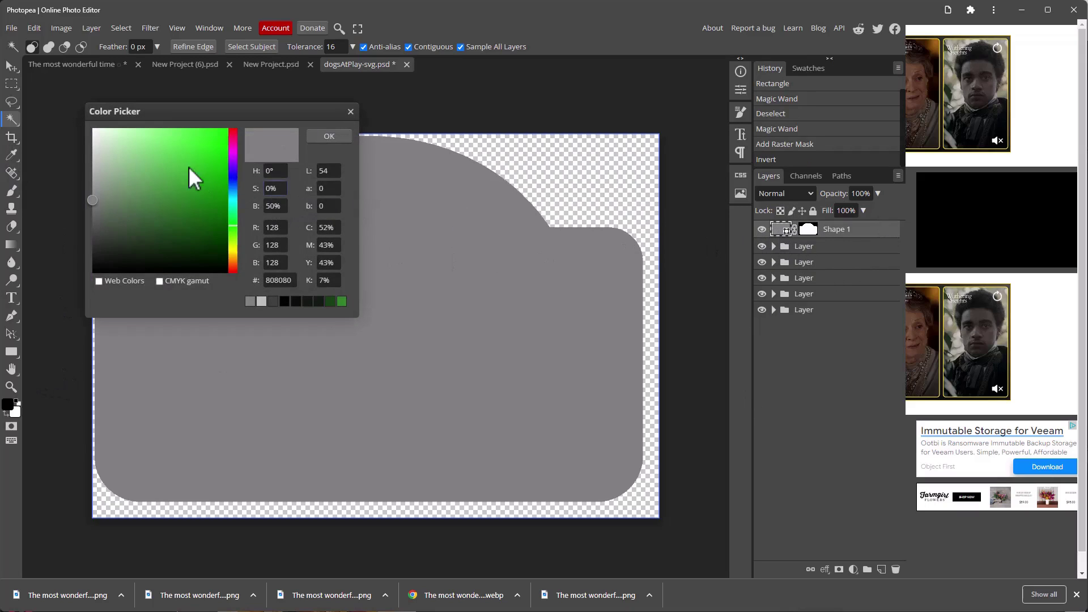
mouse_move(189, 167)
mouse_down()
mouse_move(133, 158)
mouse_move(44, 91)
mouse_up()
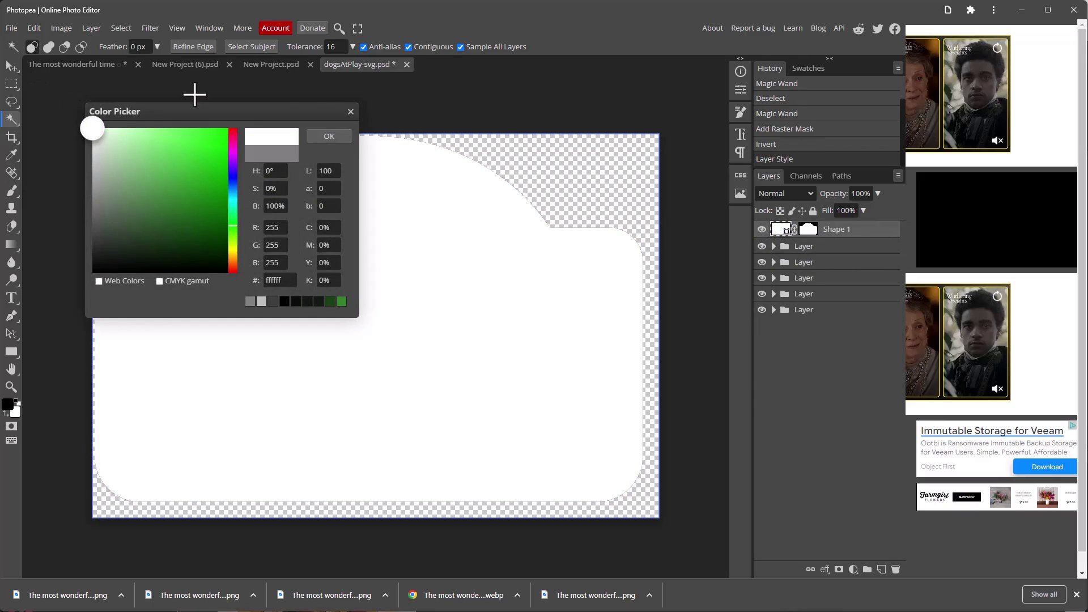
click(332, 135)
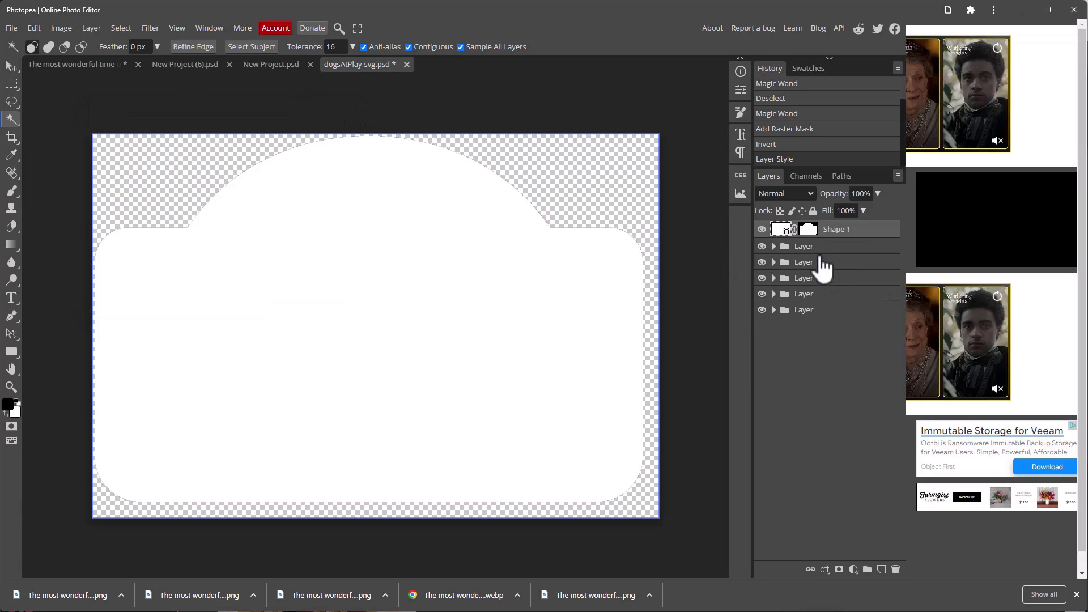
Move the Shape 1 layer beneath all the layer groups and hide every layer in the document
drag(782, 236, 786, 319)
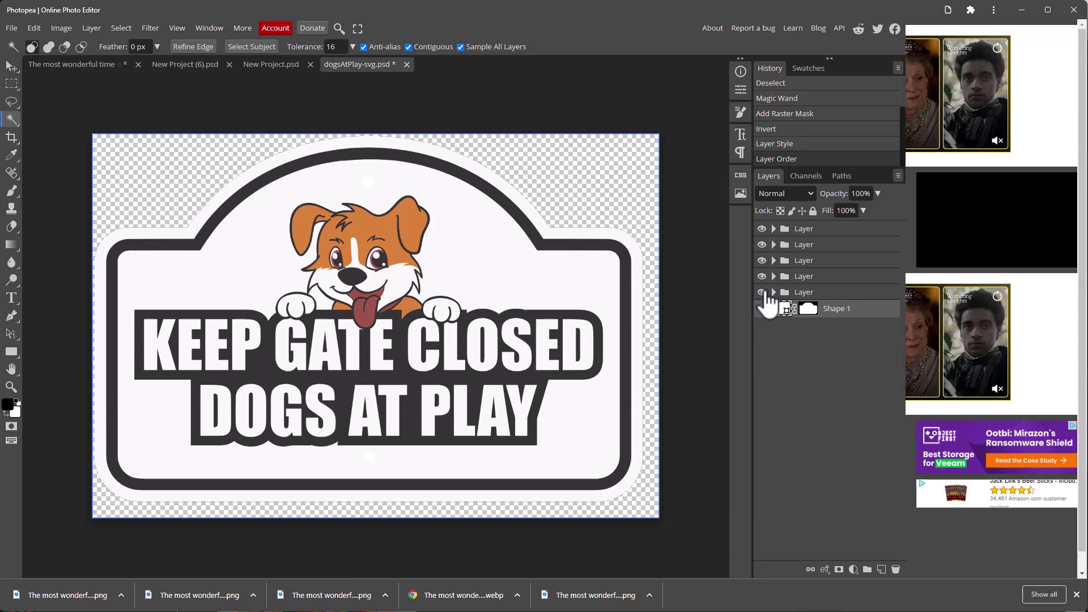
drag(763, 292, 770, 229)
click(762, 308)
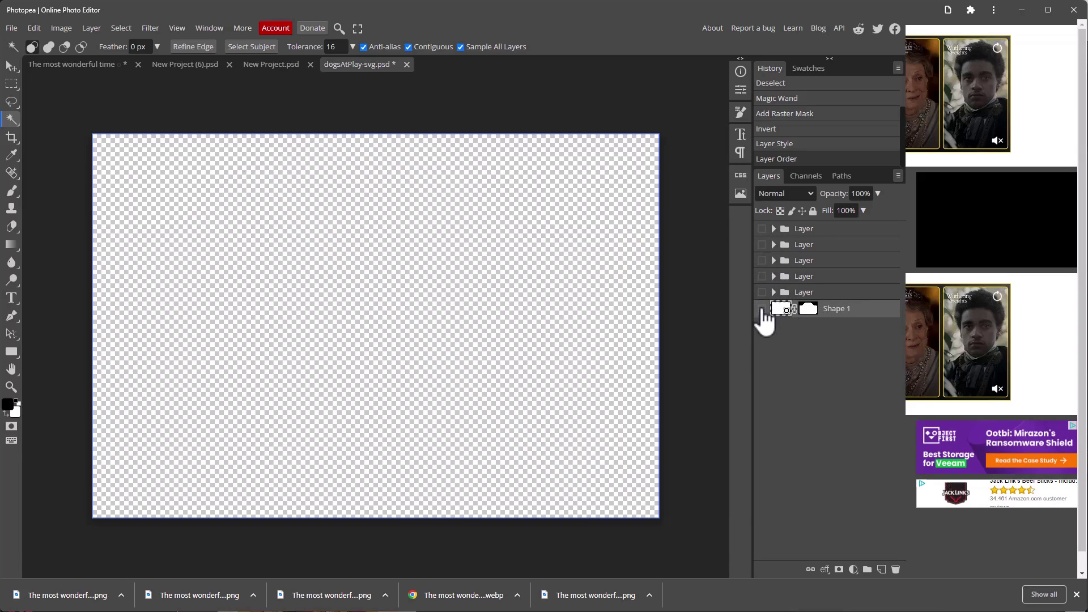
Delete the two lowest layer groups above Shape 1, holding the thin outlines and the off-white areas
click(762, 292)
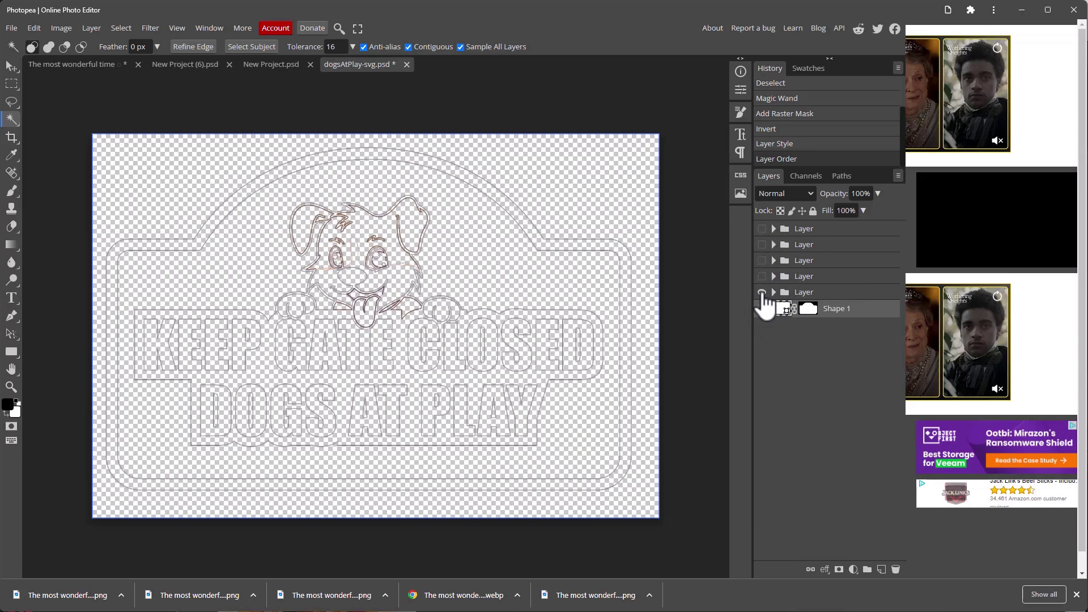
click(796, 295)
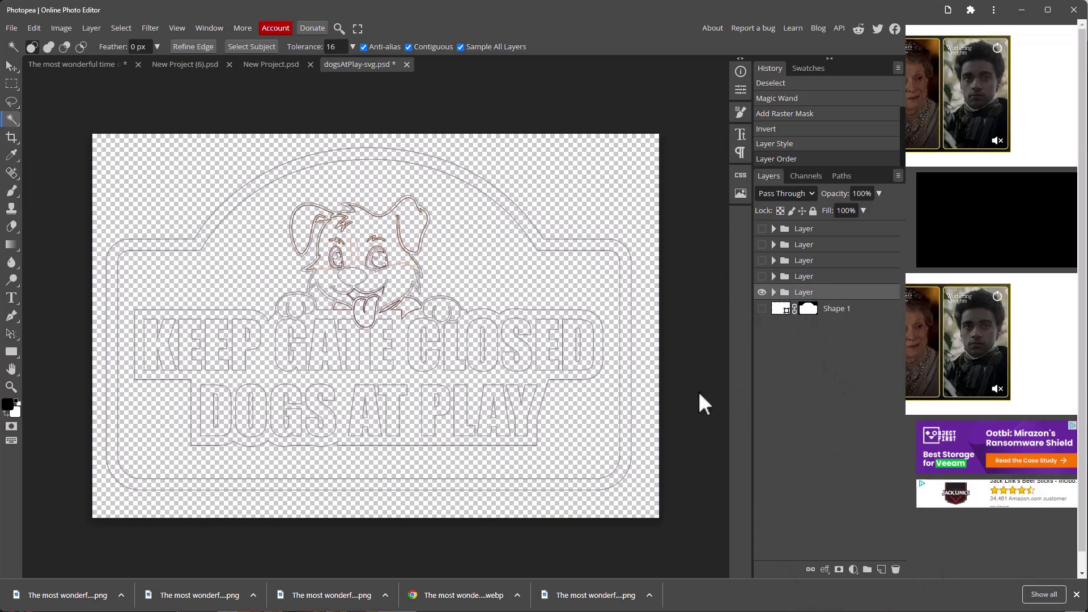
click(896, 569)
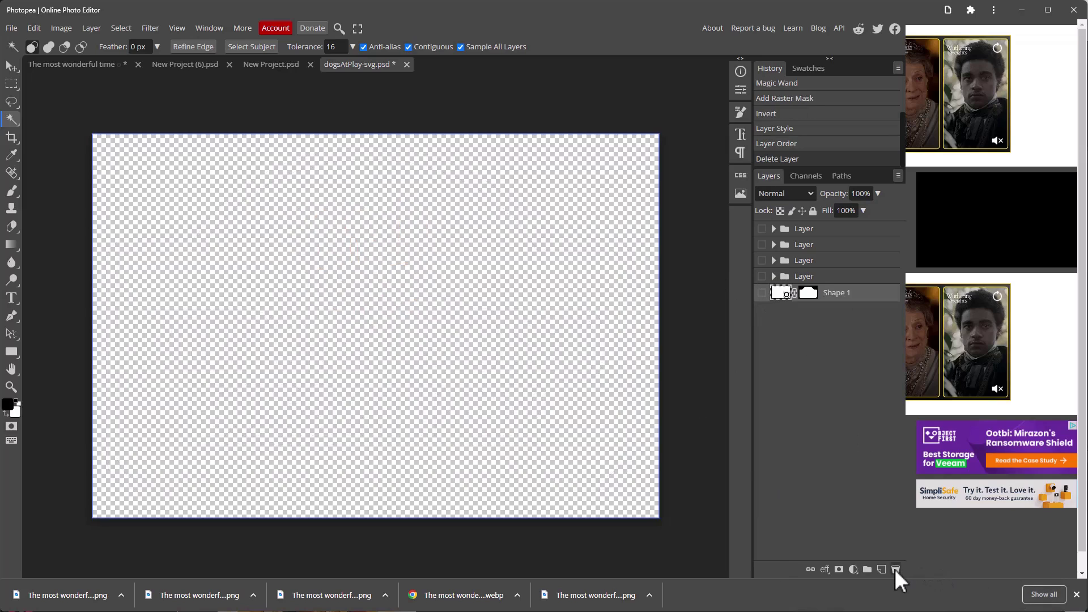
click(762, 277)
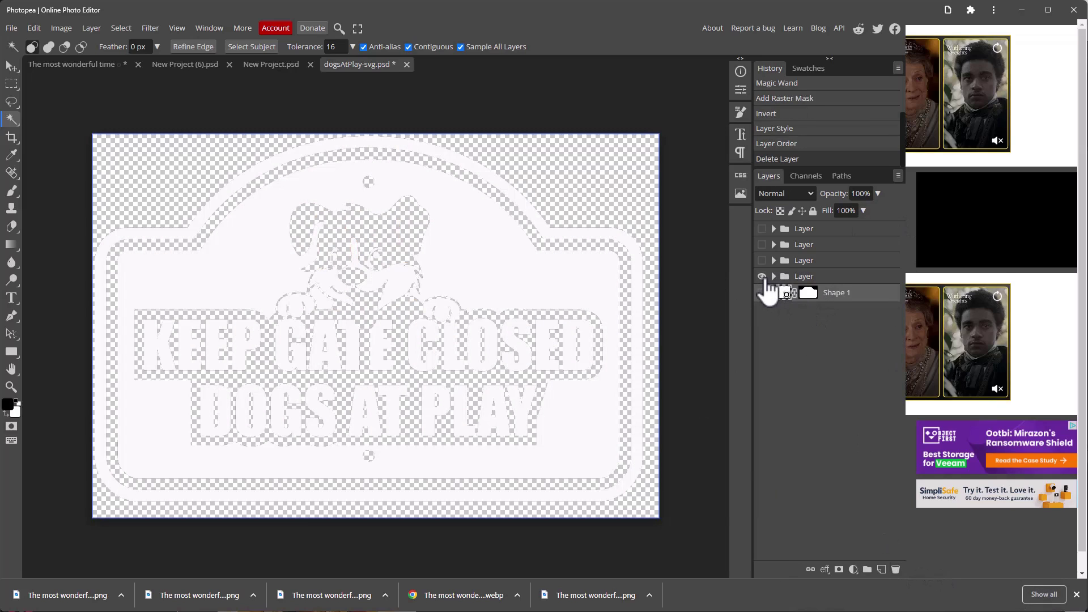
click(807, 276)
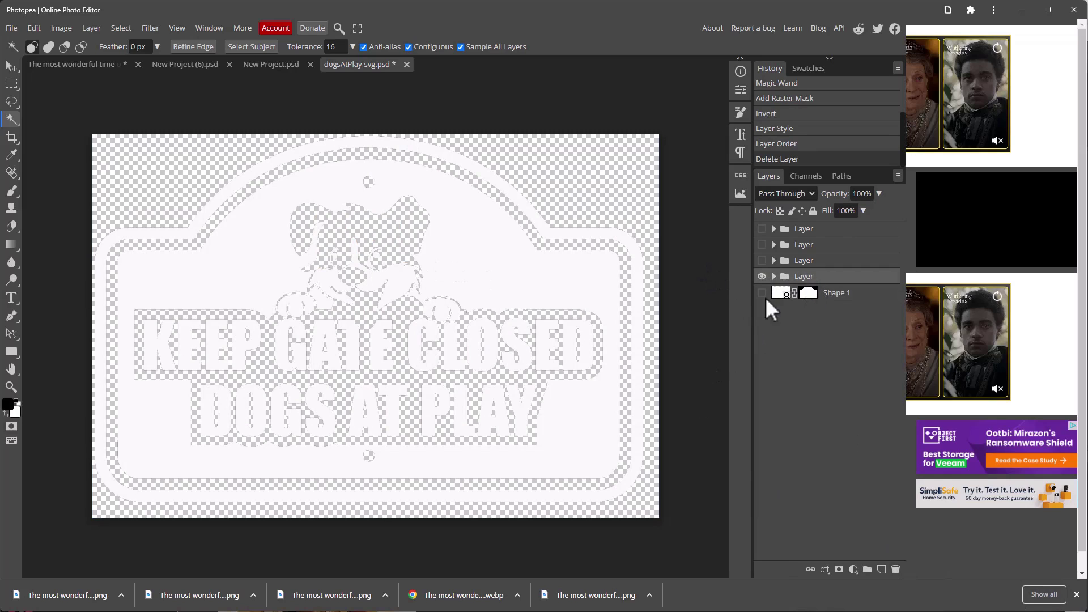
click(896, 568)
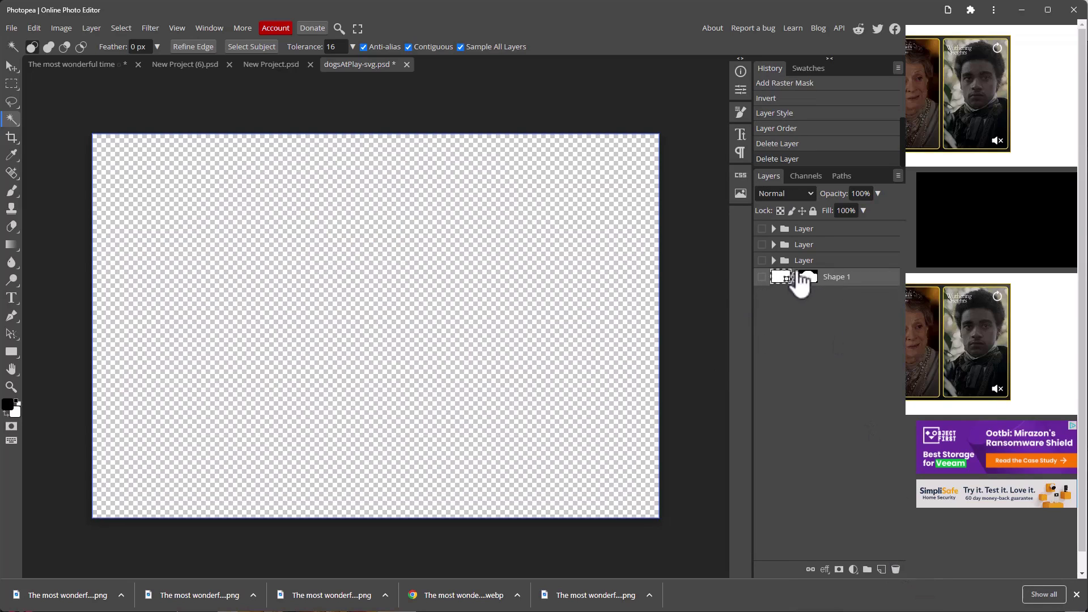
Isolate each of the three remaining layer groups and rename them by color, from lowest to highest, as black, orange and red
click(761, 260)
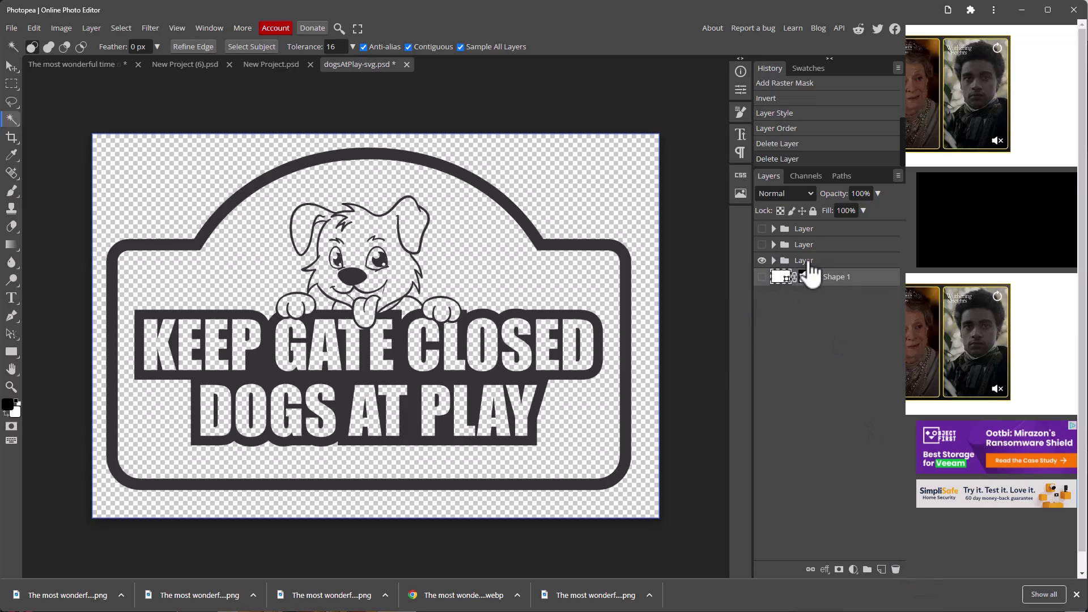
double_click(804, 260)
text(black)
key(Return)
alt+click(761, 244)
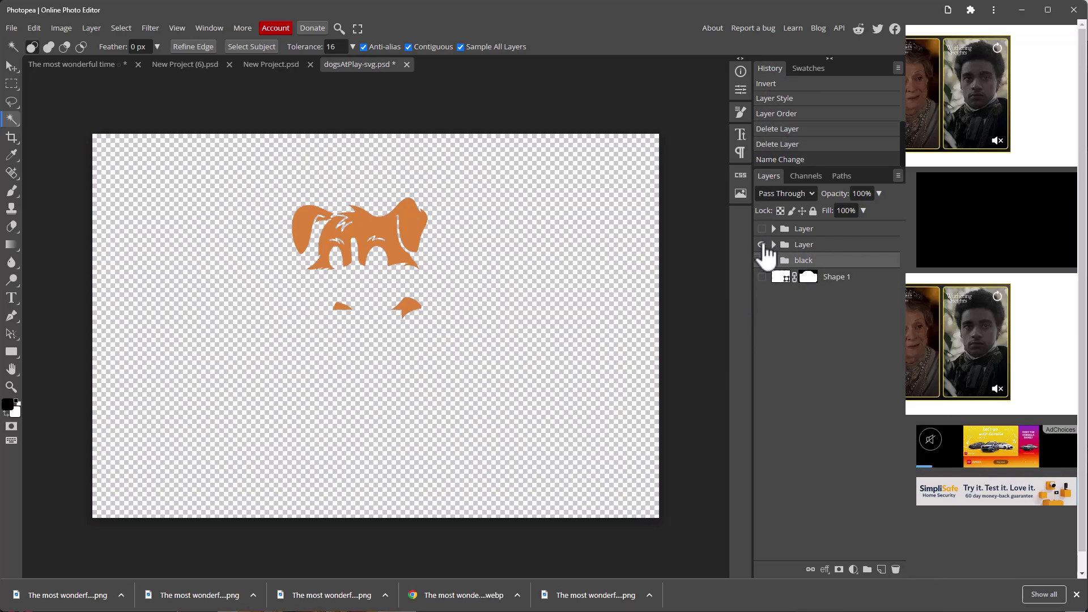
double_click(795, 247)
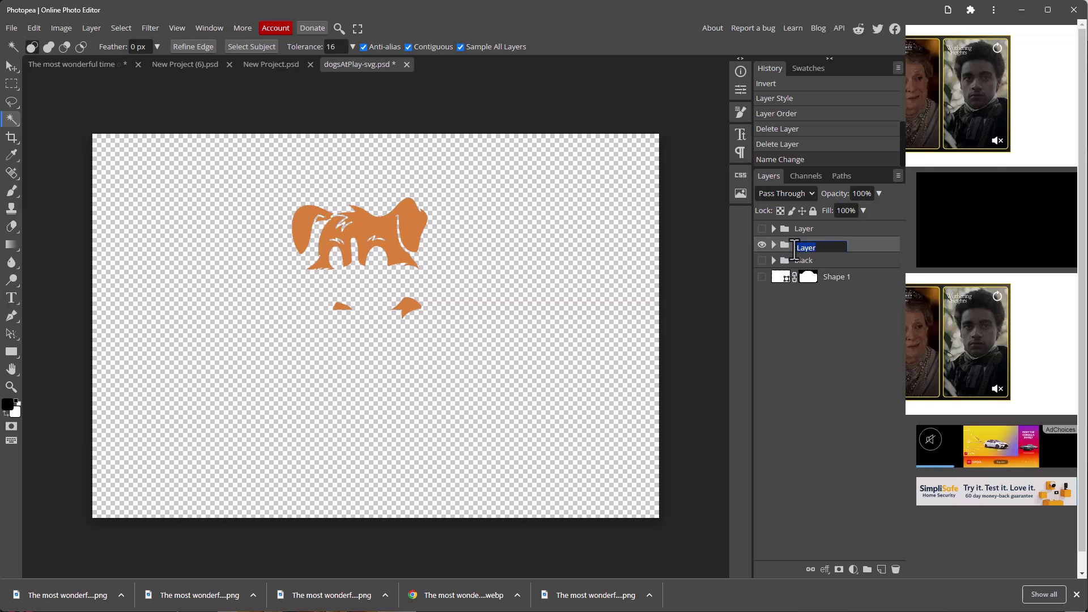
text(orange)
key(Return)
alt+click(762, 229)
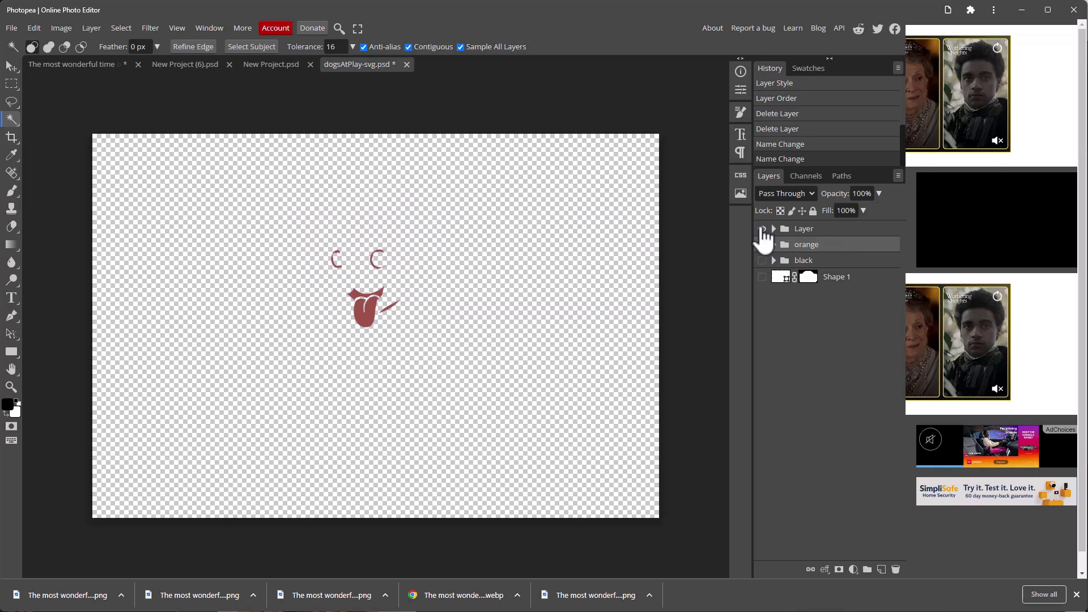
double_click(807, 229)
text(red)
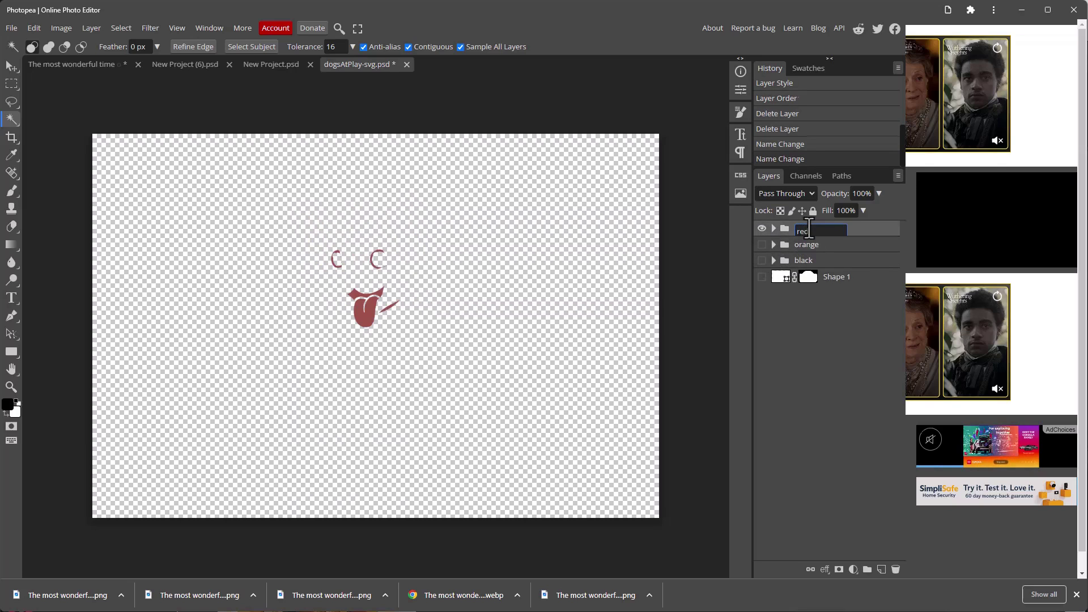
key(Return)
Convert the red group to a smart object, rasterize it and hide the resulting layer
right_click(799, 233)
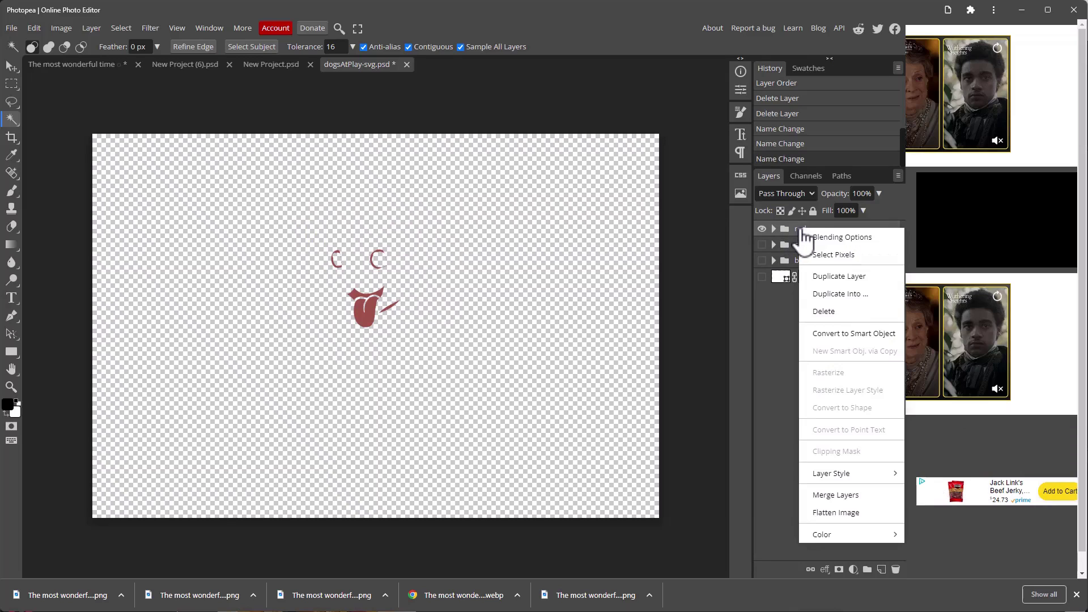
click(858, 335)
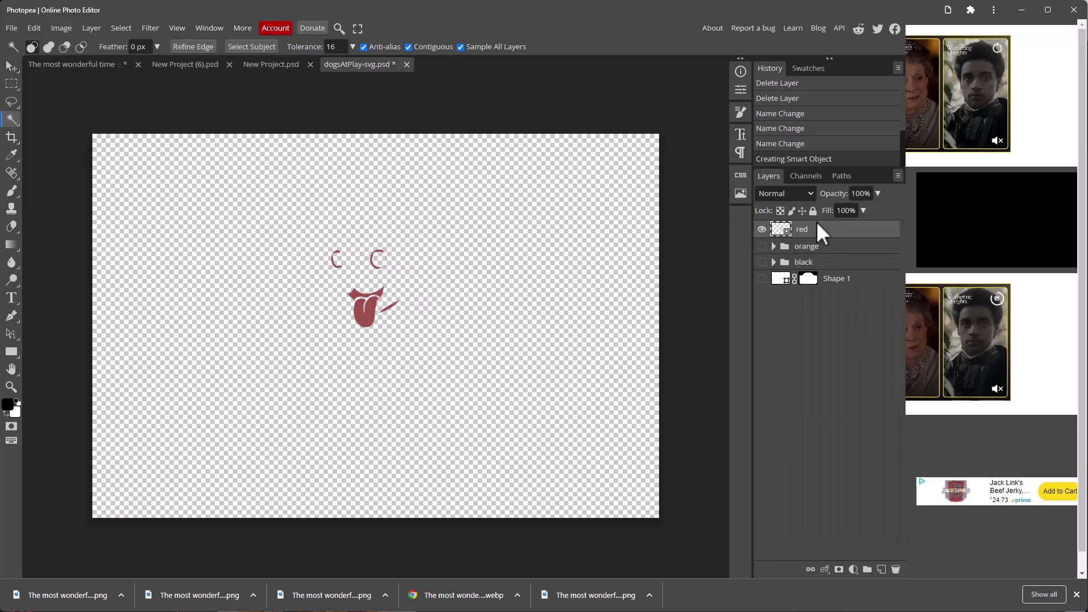
right_click(826, 232)
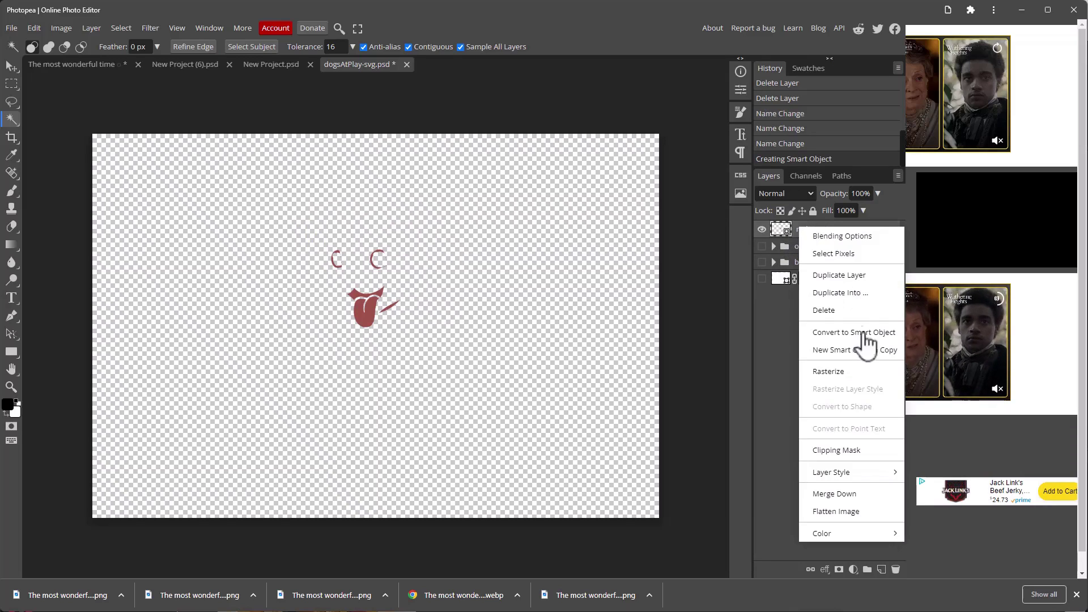
click(856, 374)
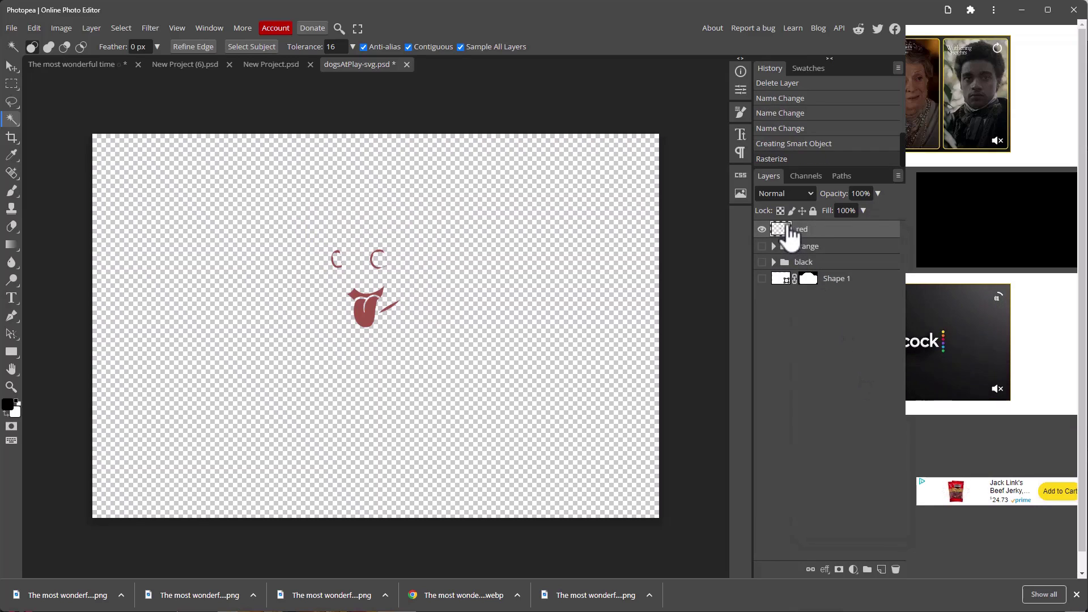
click(762, 229)
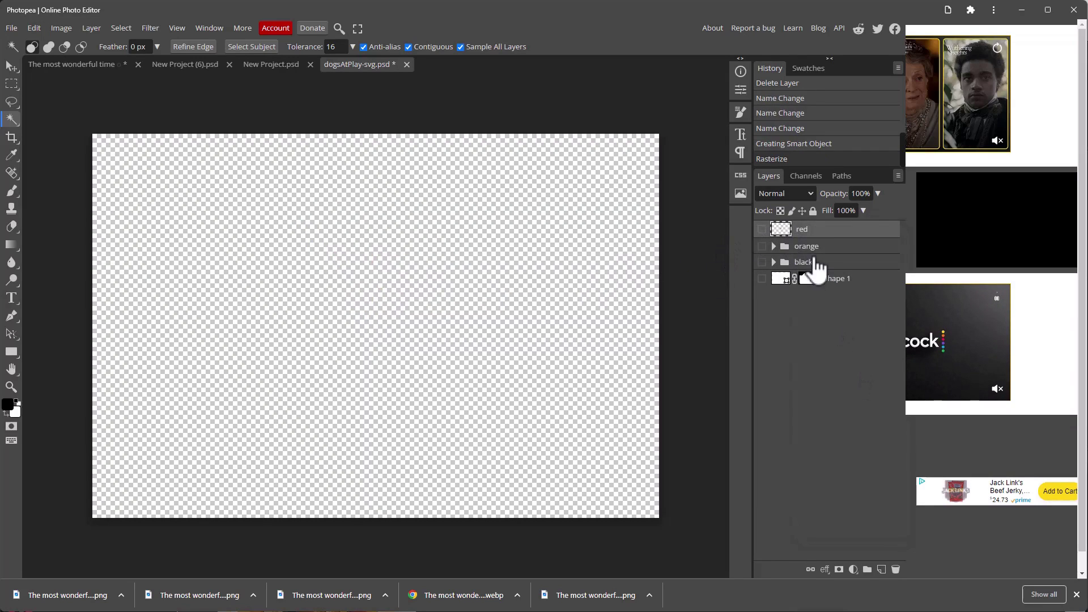
click(762, 246)
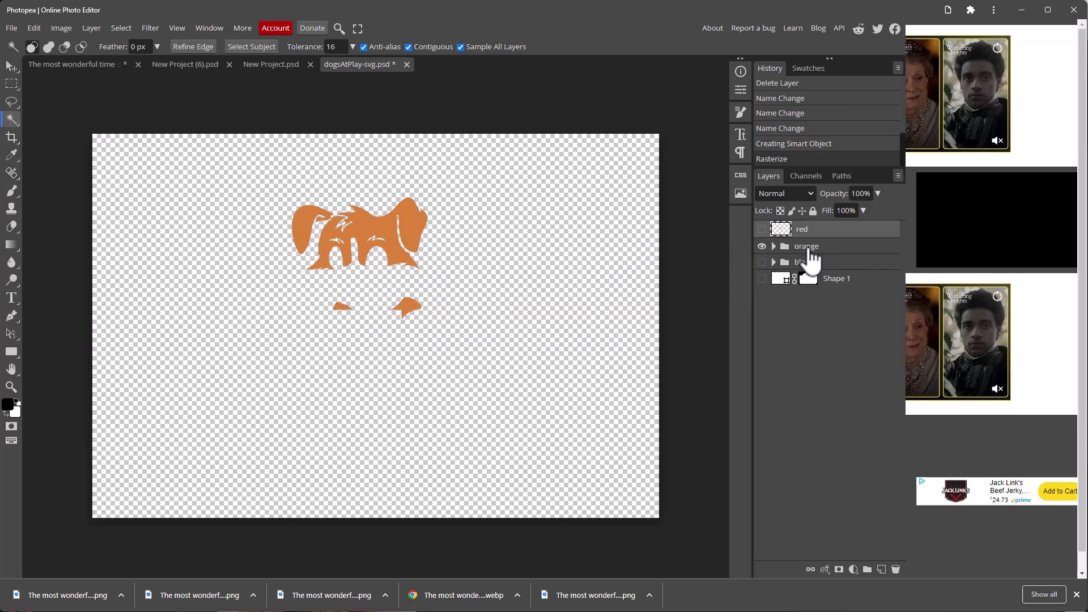
right_click(811, 252)
click(791, 249)
click(774, 246)
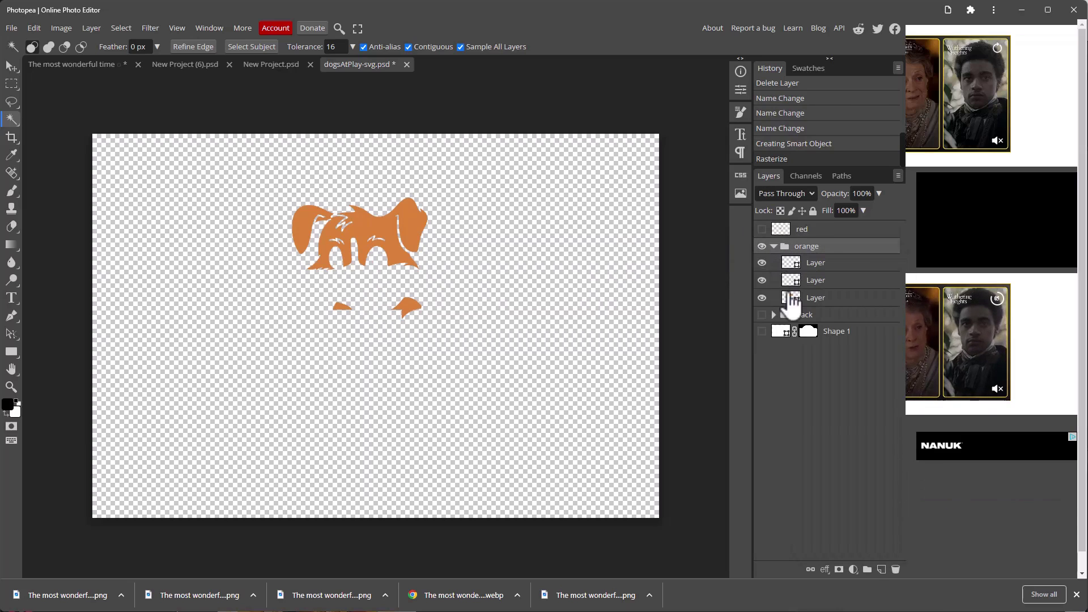
mouse_move(801, 275)
mouse_down()
mouse_move(784, 297)
mouse_move(794, 304)
mouse_move(790, 274)
mouse_move(764, 255)
mouse_up()
click(761, 246)
click(774, 246)
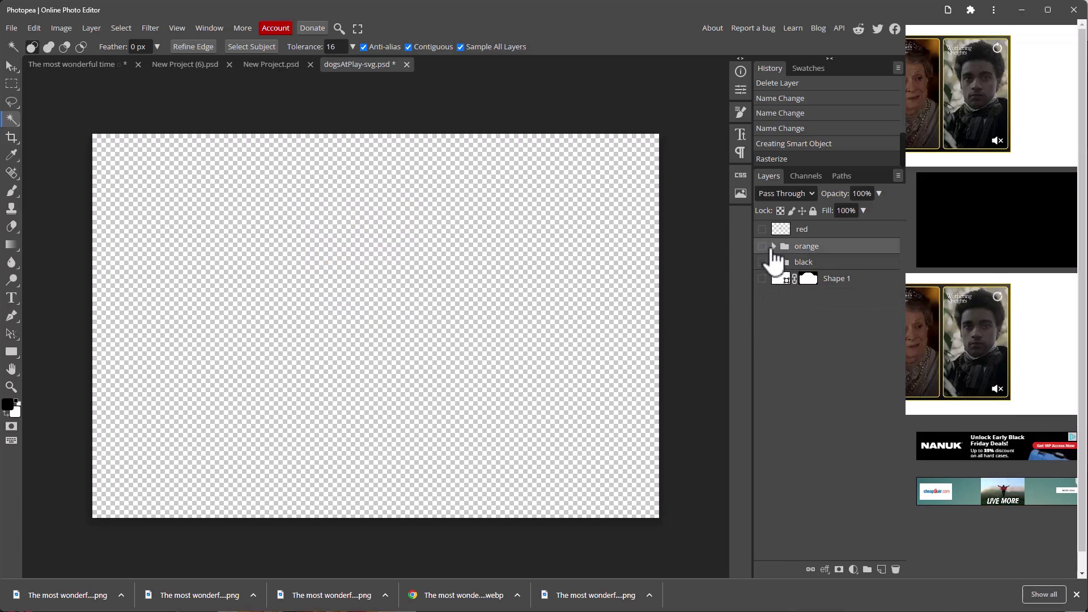
right_click(800, 247)
Show the orange group, convert it to a smart object and rasterize it
click(761, 246)
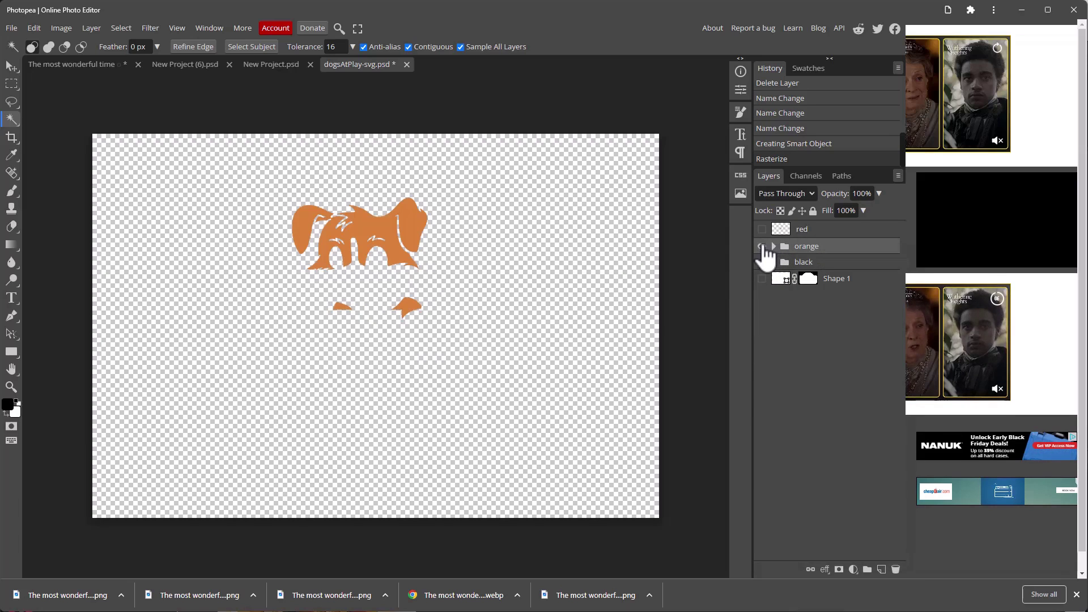
right_click(799, 245)
click(853, 349)
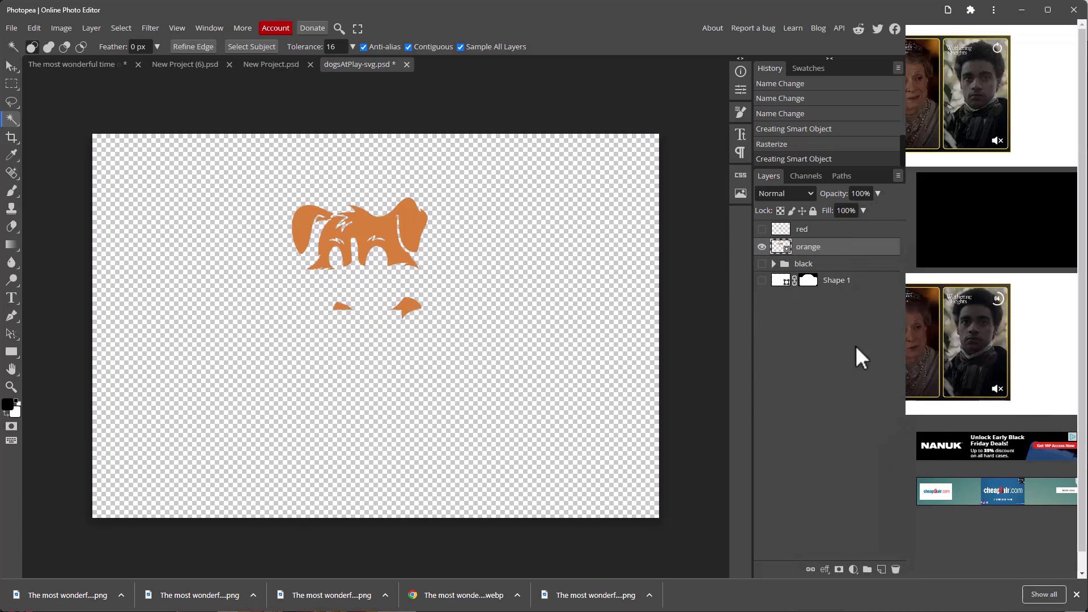
right_click(828, 249)
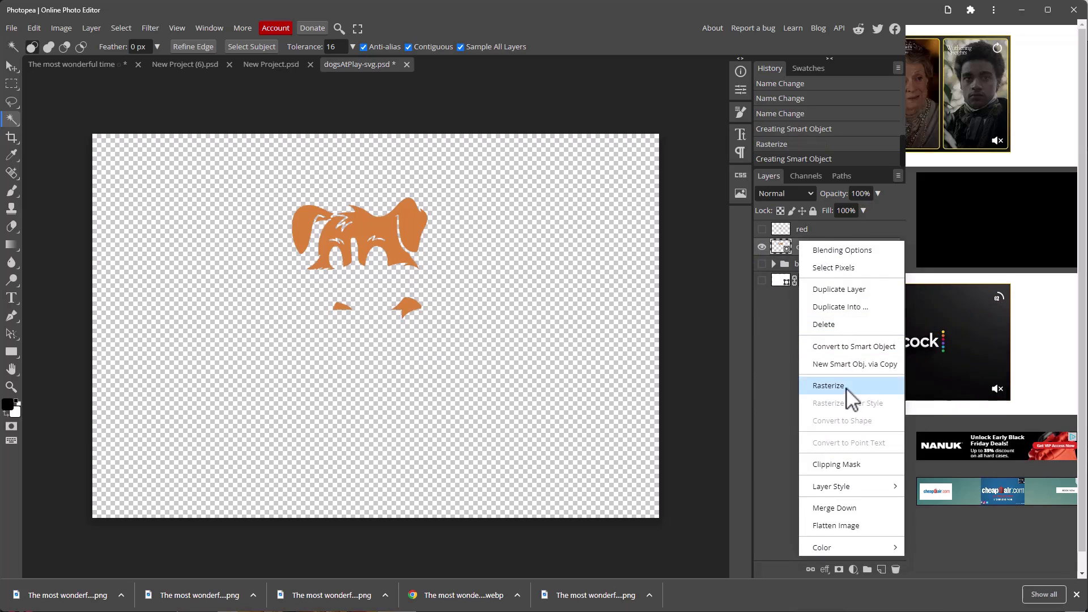
click(848, 386)
Convert the black group to a smart object and rasterize it, with the black, Shape 1 and red layers made visible
click(761, 263)
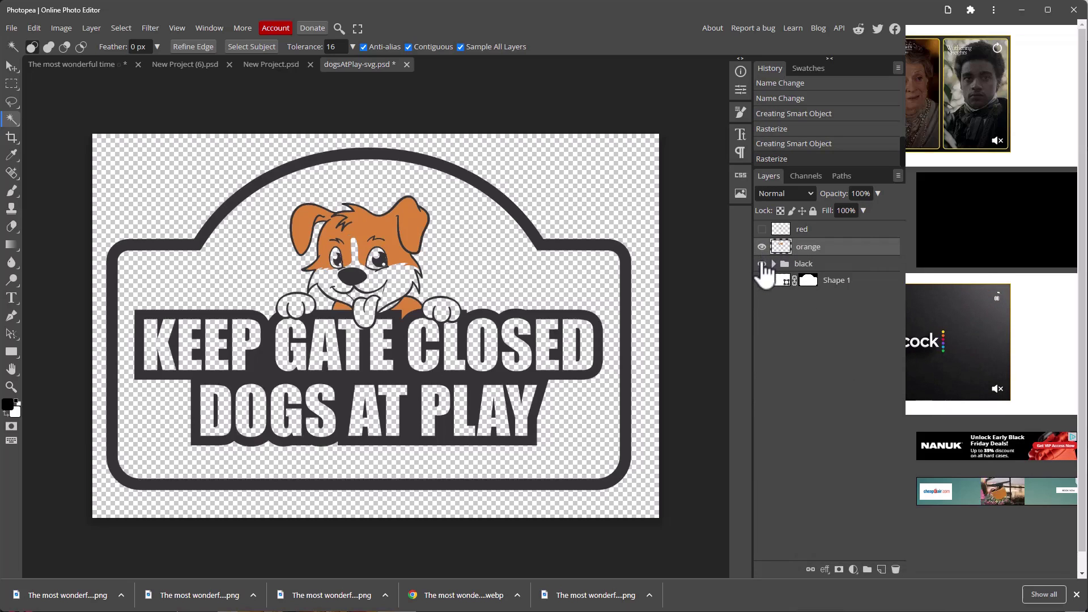
click(812, 266)
right_click(814, 265)
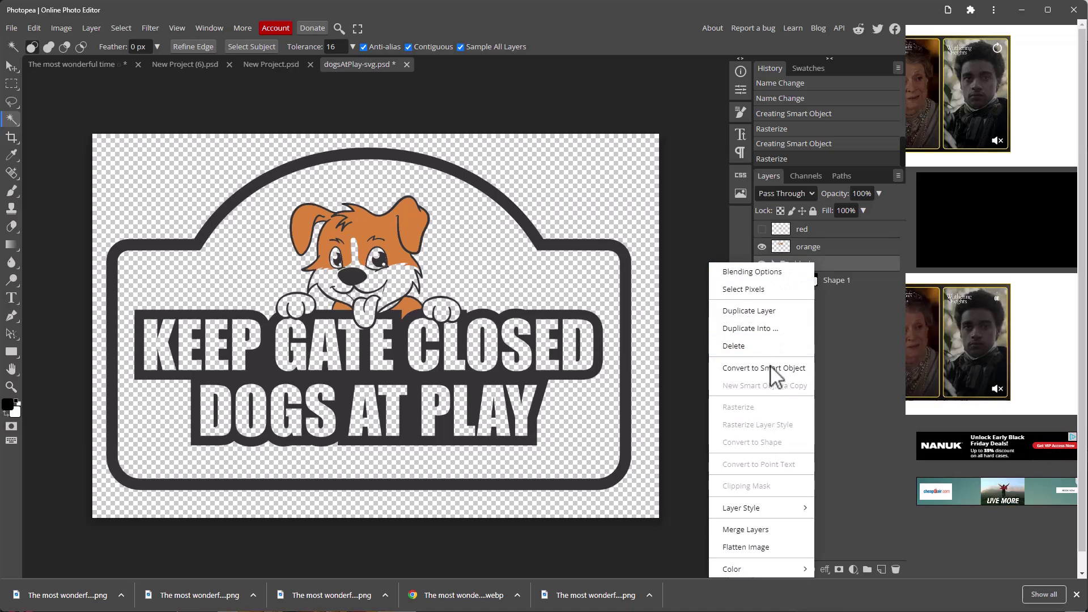
click(772, 369)
right_click(800, 263)
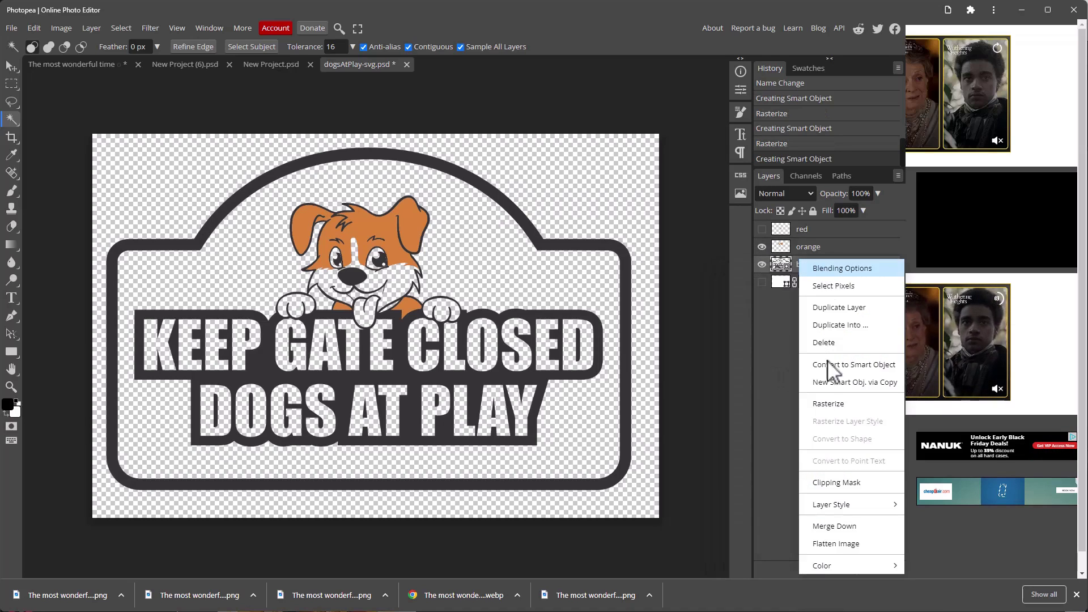
click(831, 404)
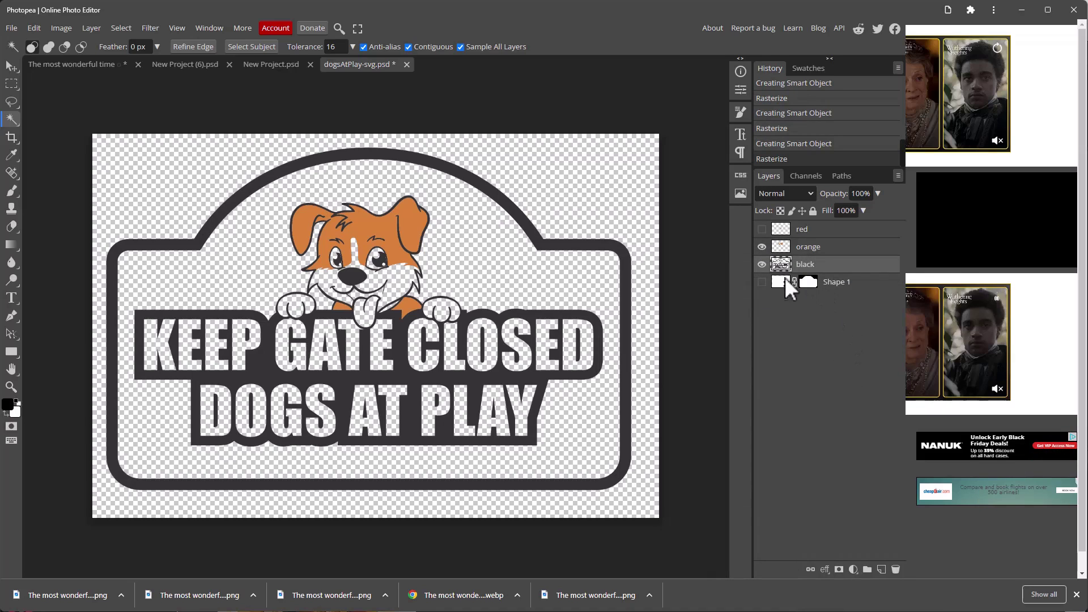
click(763, 282)
click(762, 229)
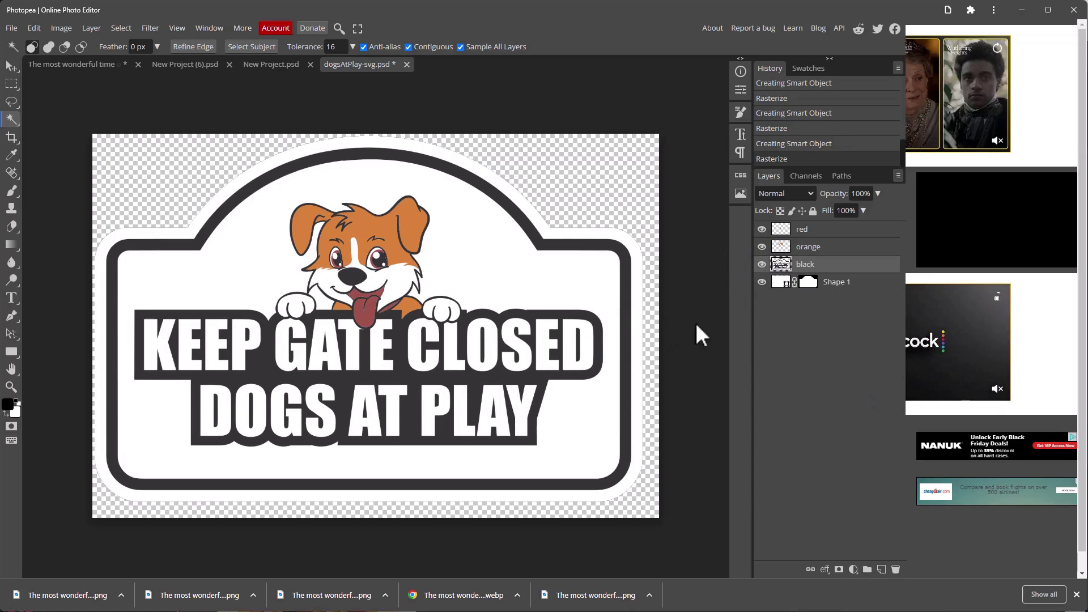
Draw a gray rectangle shape covering the whole canvas above the red layer and clip it to the red layer
click(11, 350)
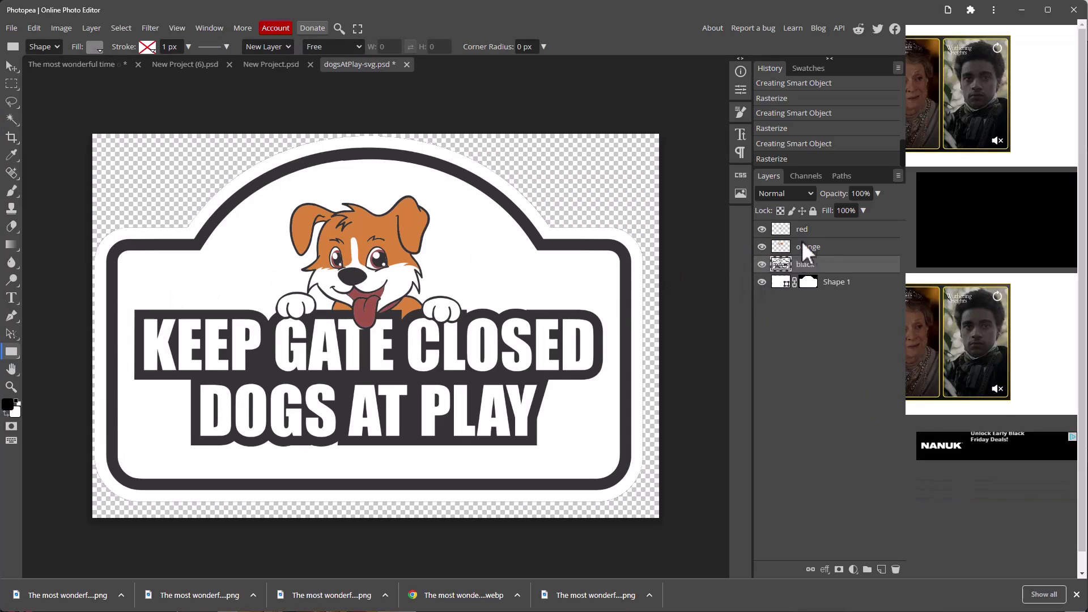
click(797, 229)
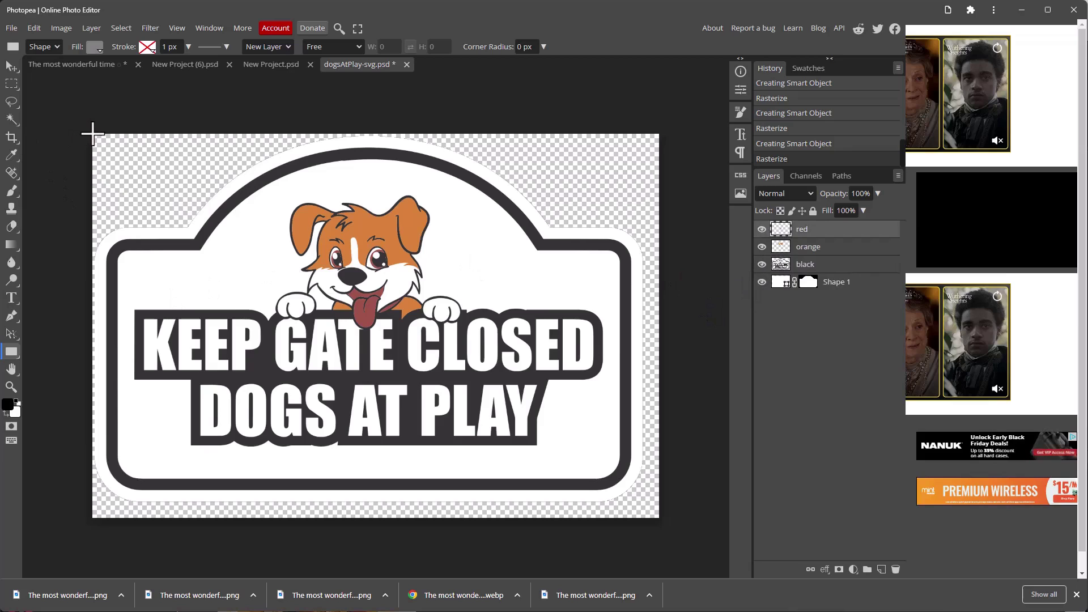
drag(89, 129, 691, 538)
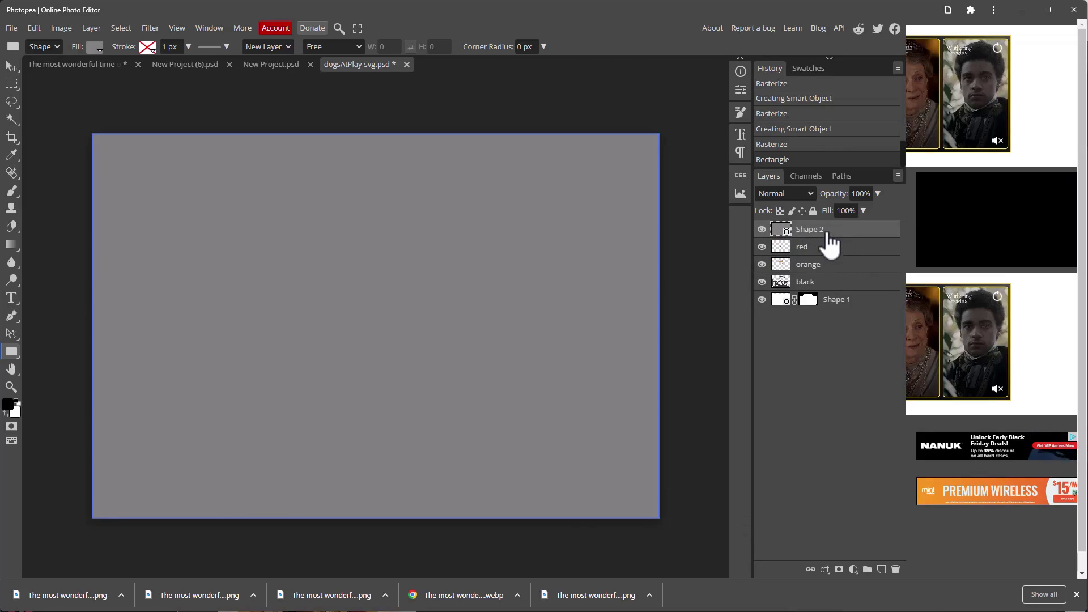
key(alt)
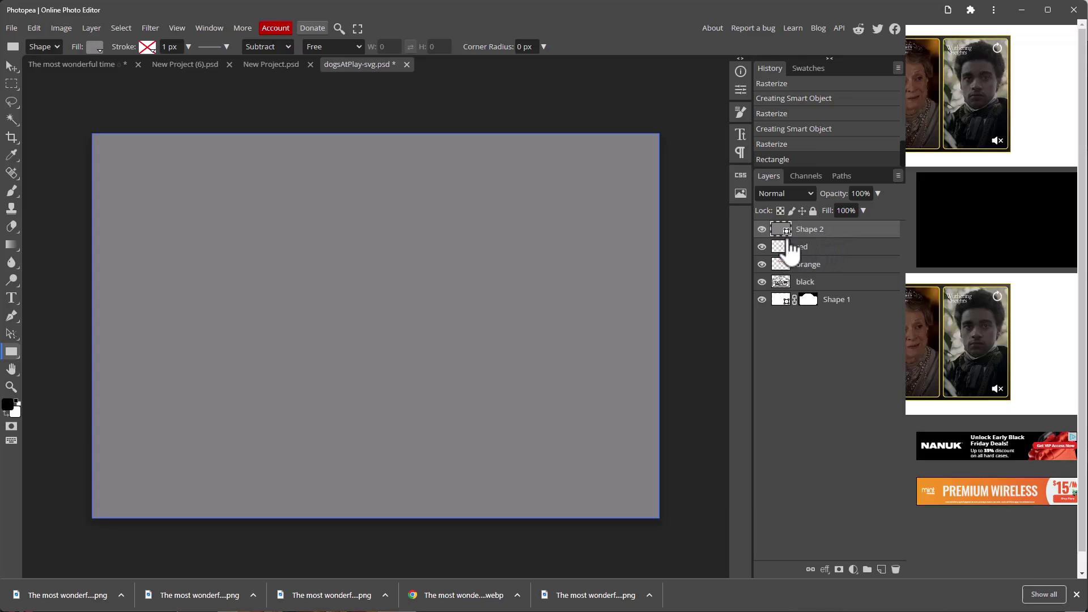
alt+click(831, 239)
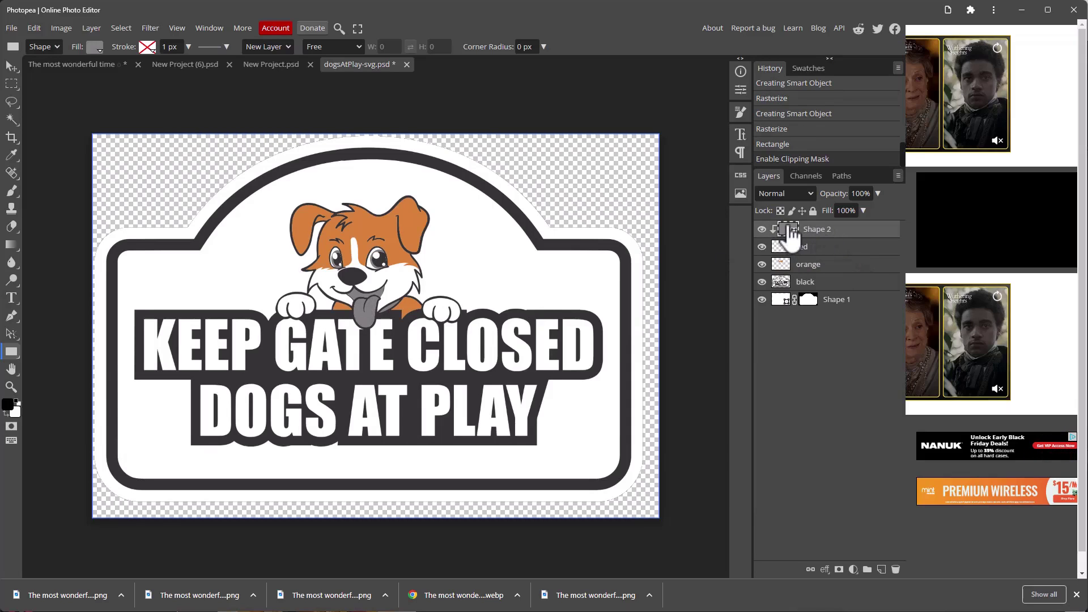
Duplicate the clipped rectangle above the orange and black layers, then set the fill of the black layer's copy to 000000
drag(792, 238, 798, 255)
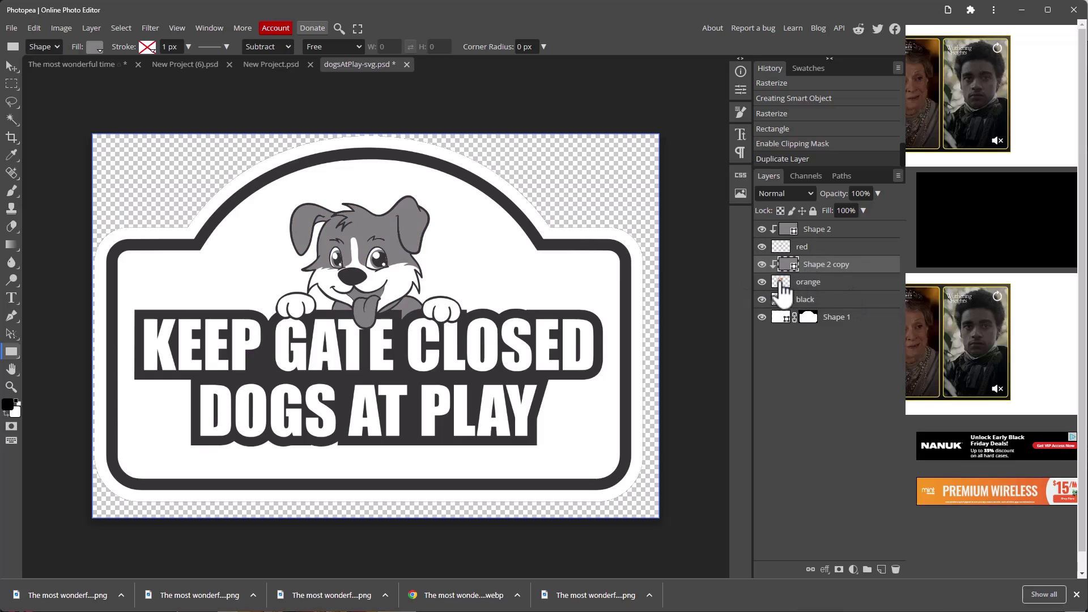
drag(822, 273, 830, 304)
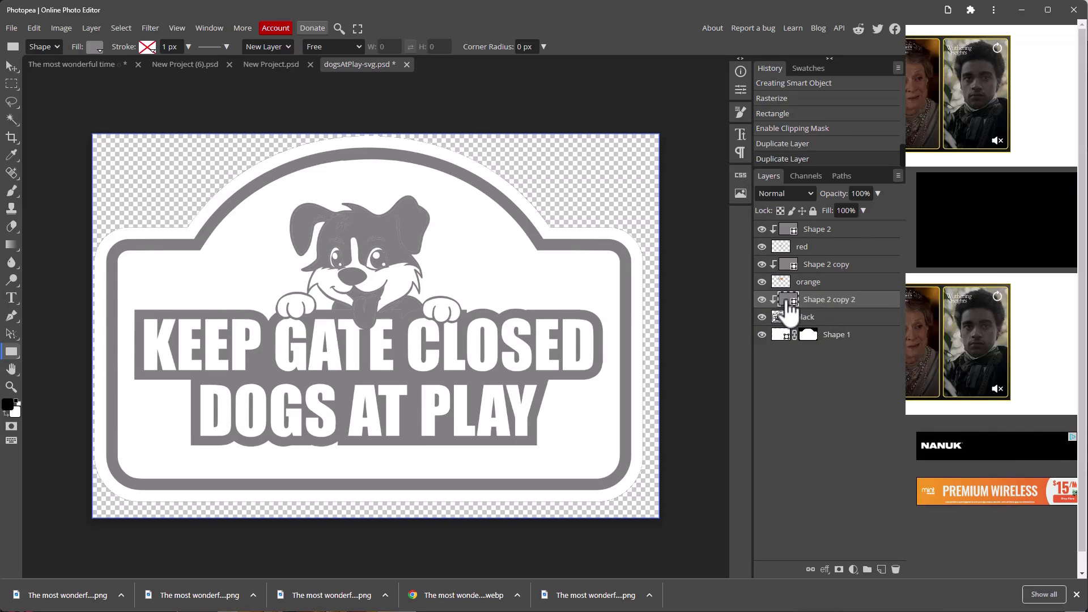
double_click(789, 301)
drag(146, 243, 26, 332)
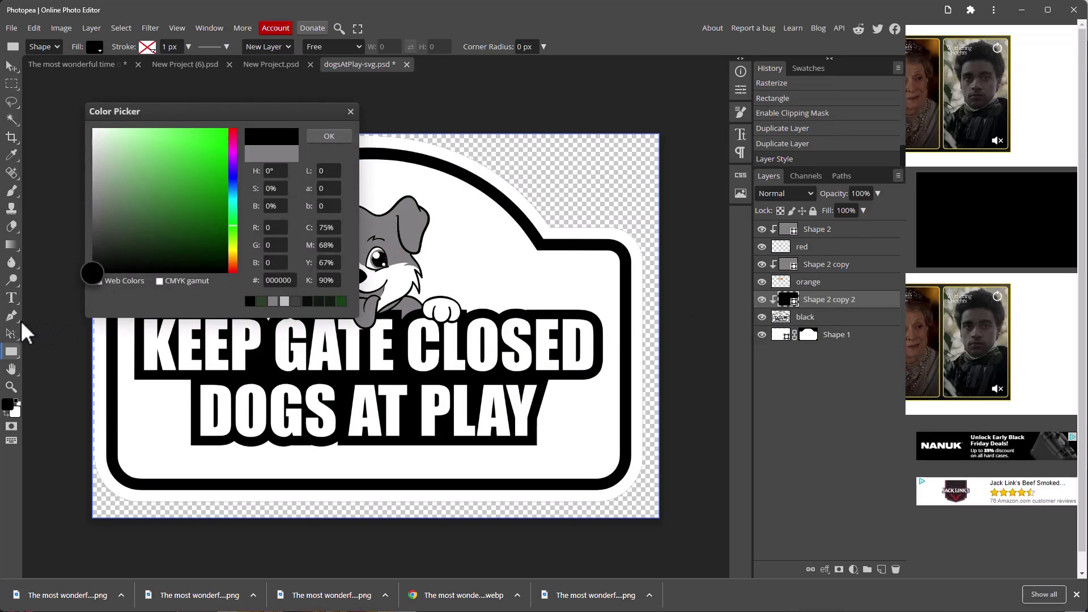
click(330, 137)
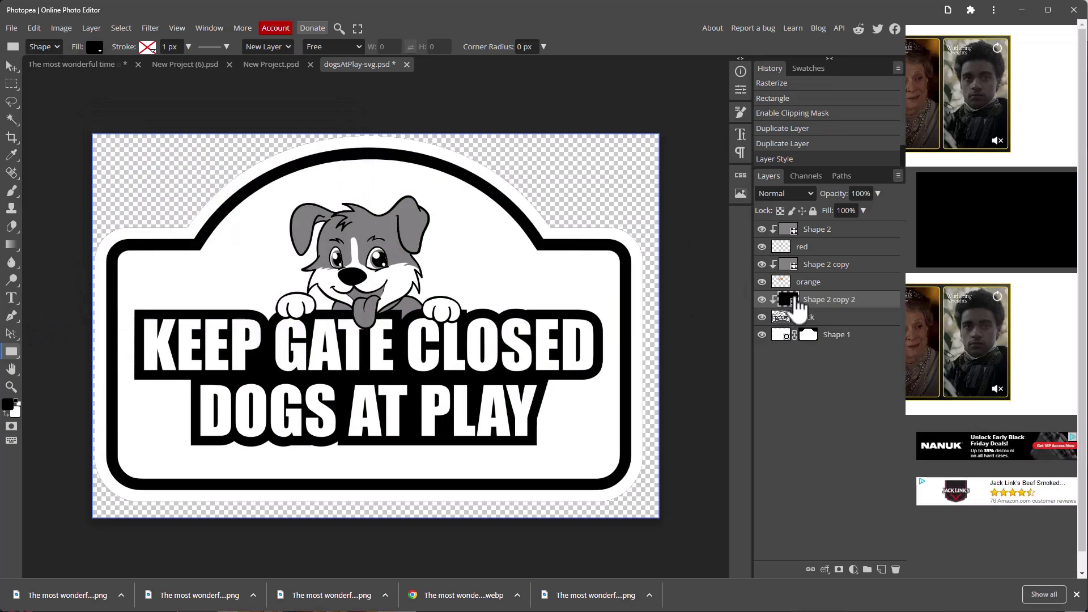
Hide the red and orange layers' overlays to compare the original colors, then give the orange layer's overlay a lighter gray and show it
click(791, 264)
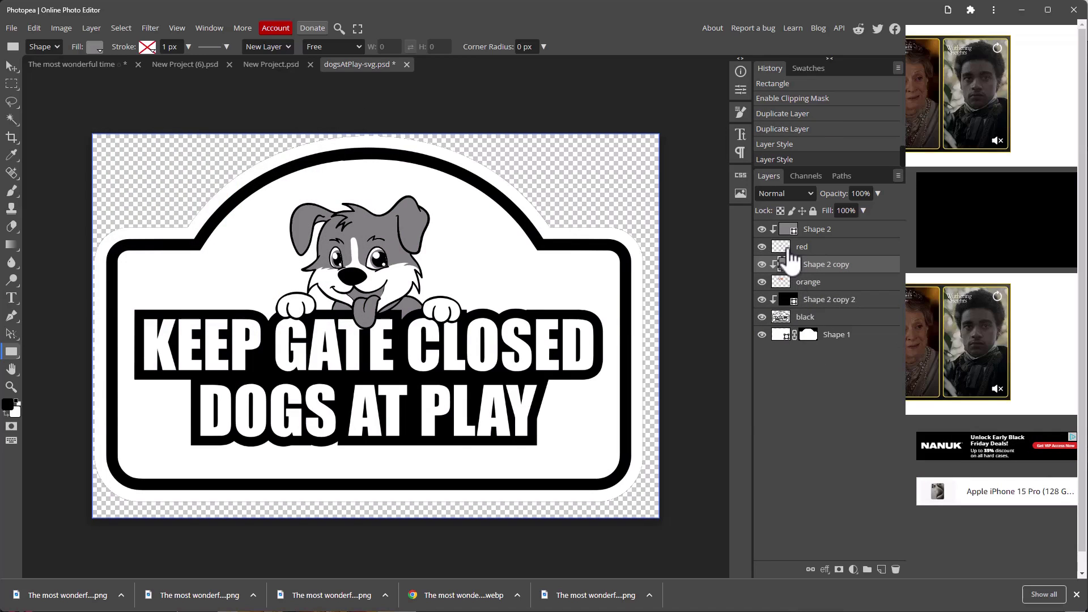
click(762, 229)
click(762, 264)
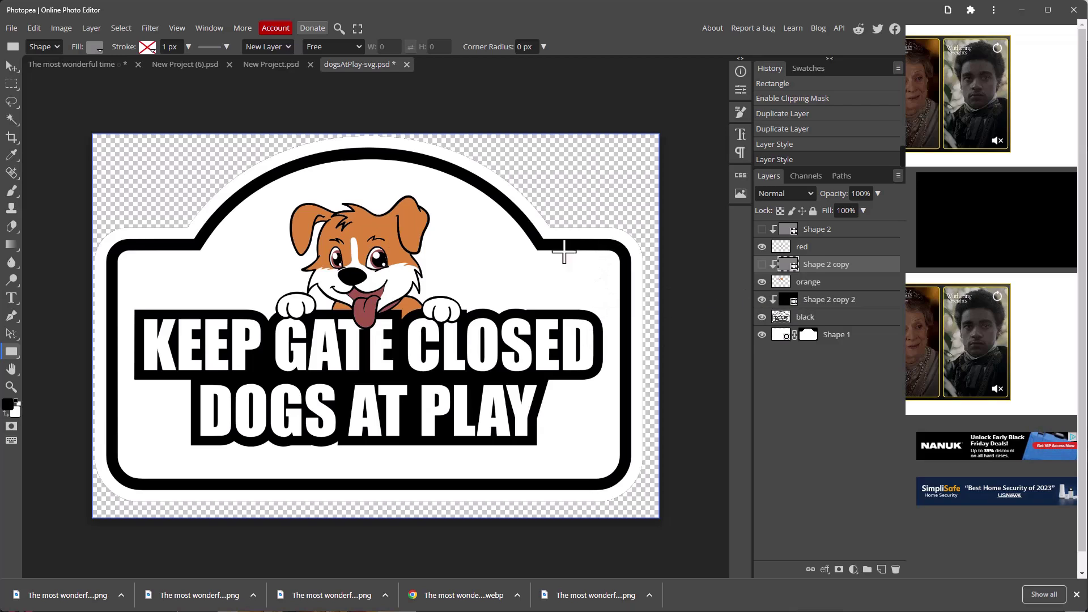
double_click(790, 265)
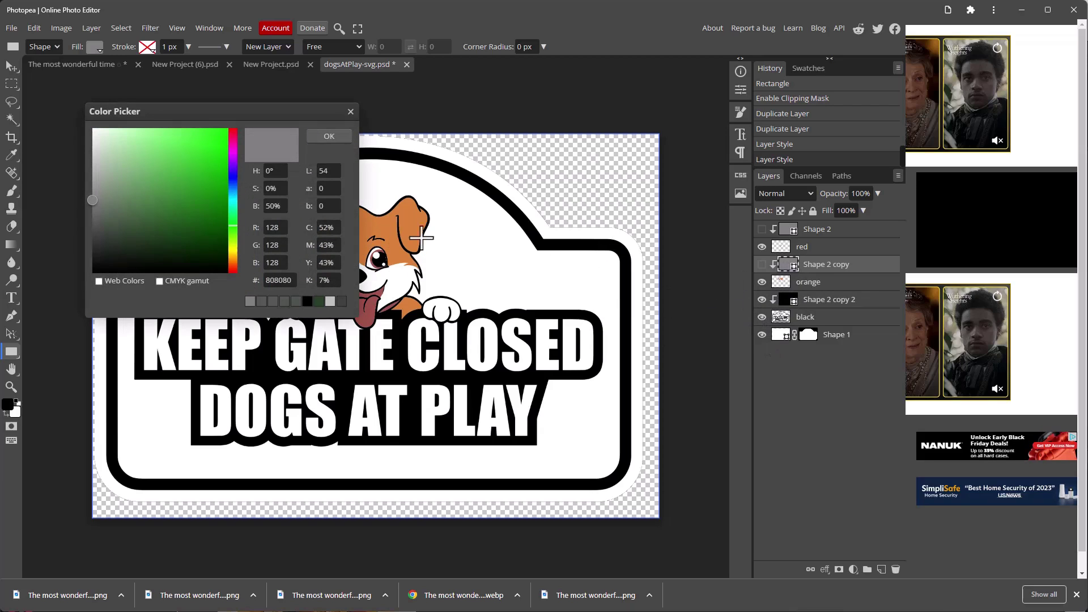
click(275, 206)
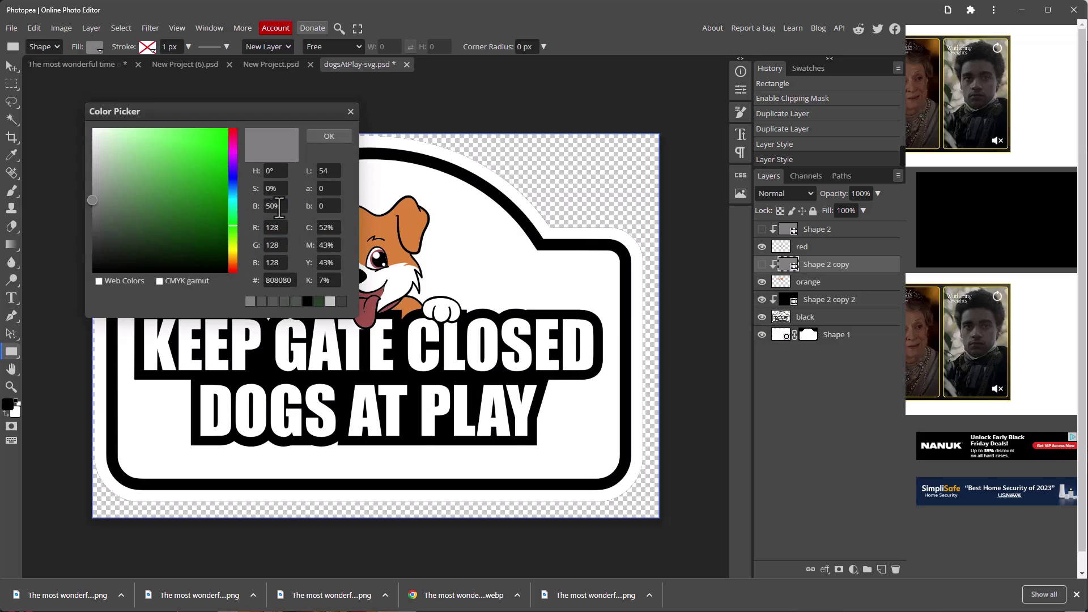
drag(284, 206, 253, 205)
key(Return)
click(762, 265)
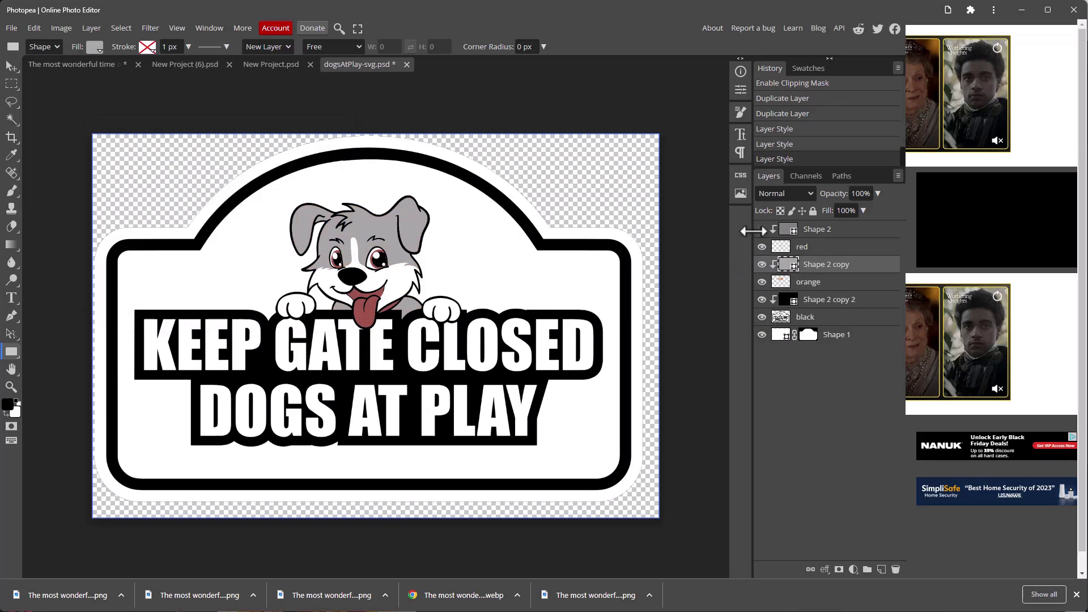
Show the red layer's clipped rectangle and change its fill to a darker gray by lowering the brightness
click(761, 229)
double_click(788, 229)
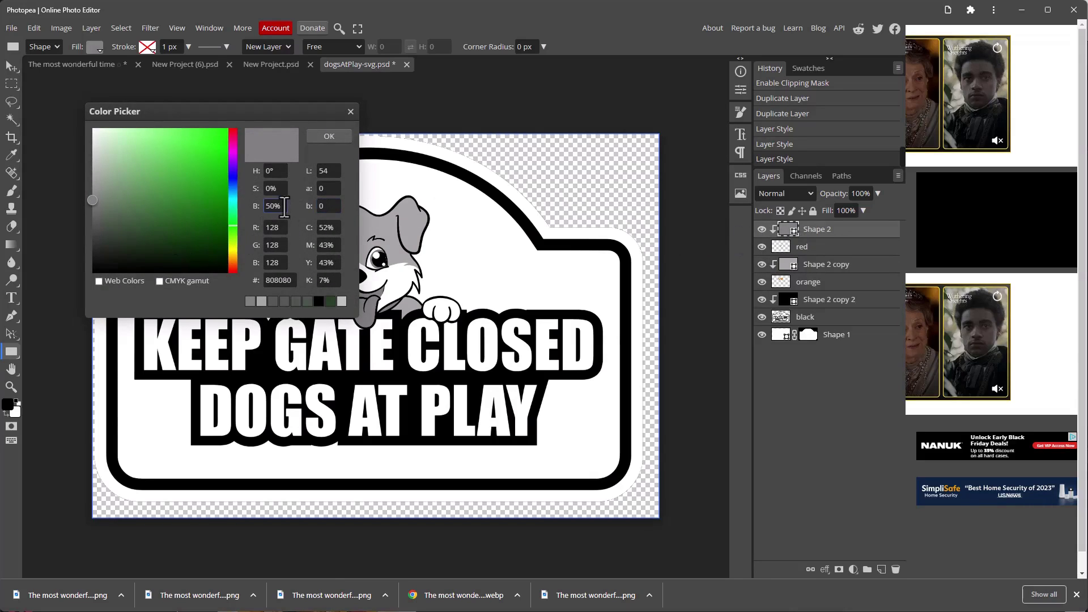
key(Return)
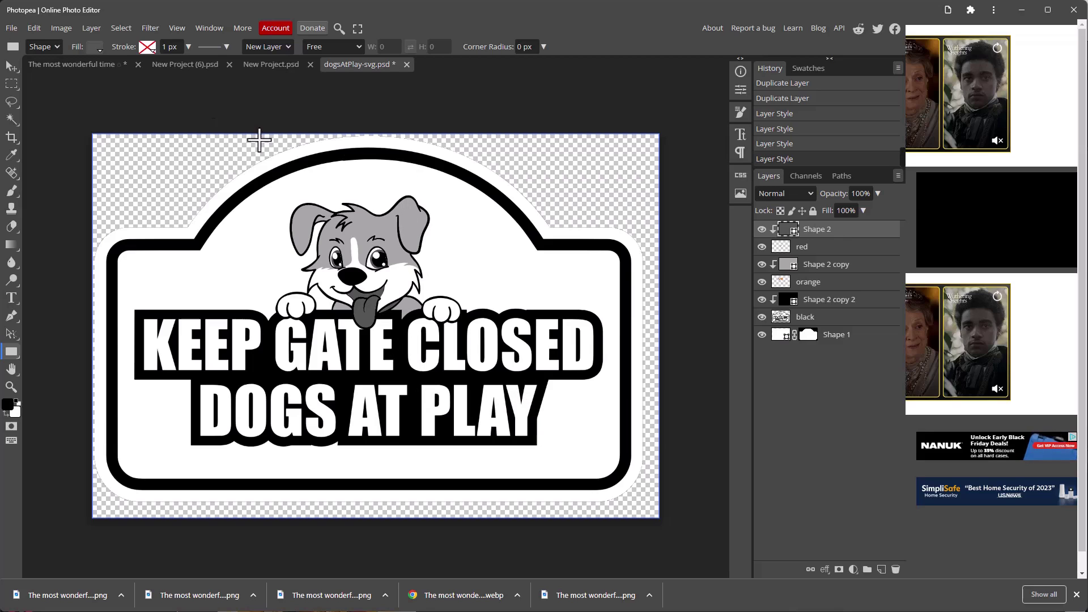
Export the sign as a 1500 × 1017 px PNG named dogsAtPlay-svg at 100% quality
click(11, 27)
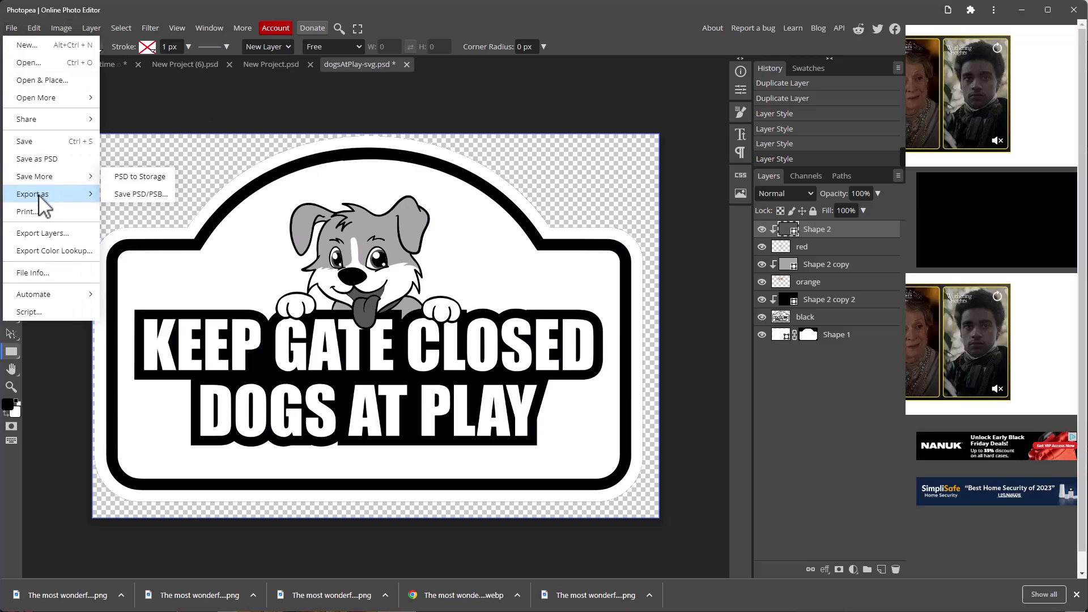
mouse_move(46, 196)
click(125, 196)
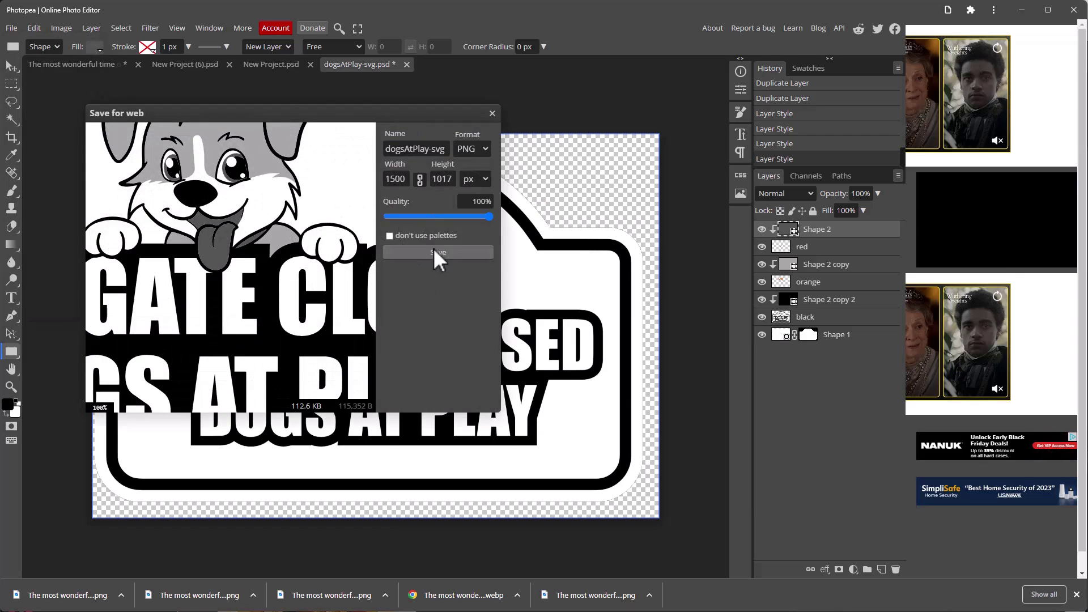
click(437, 252)
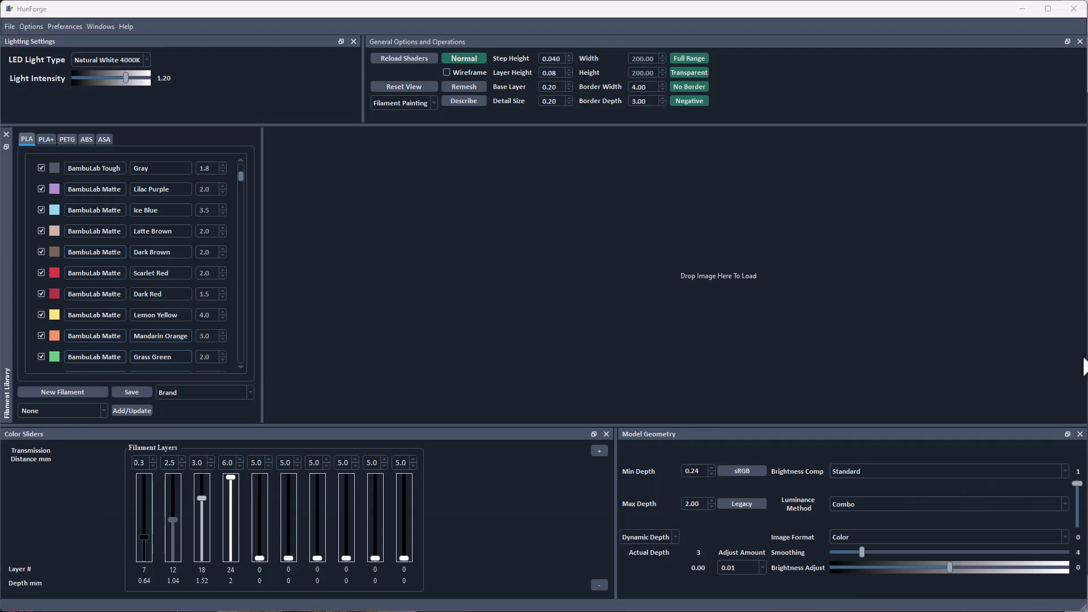
In HueForge, load the color sign image and assign matte Scarlet Red and Mandarin Orange to the second and third filament layers
drag(736, 340, 851, 256)
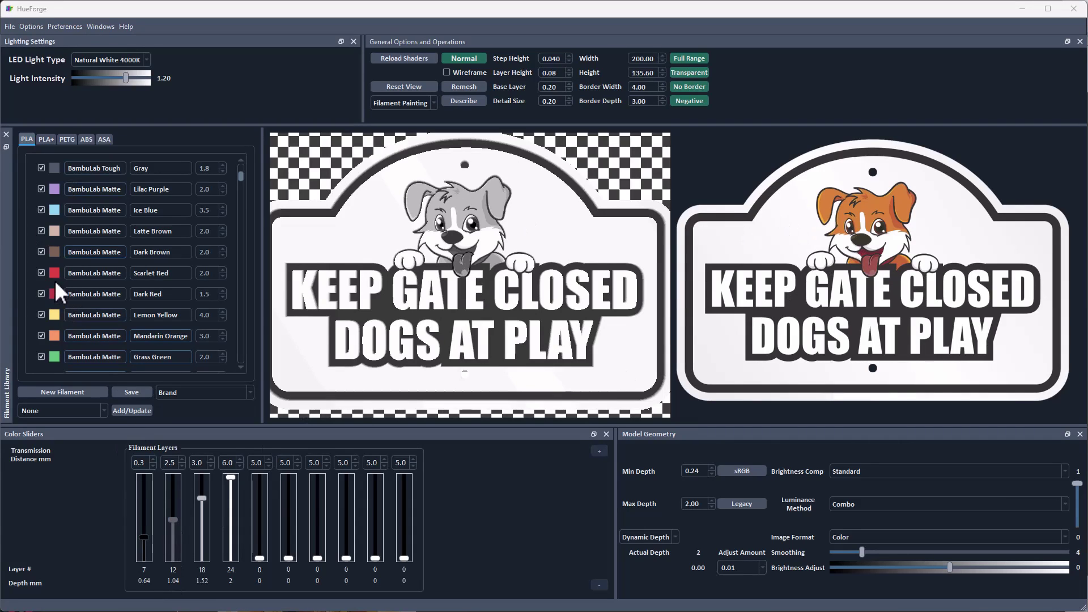
drag(56, 274, 172, 547)
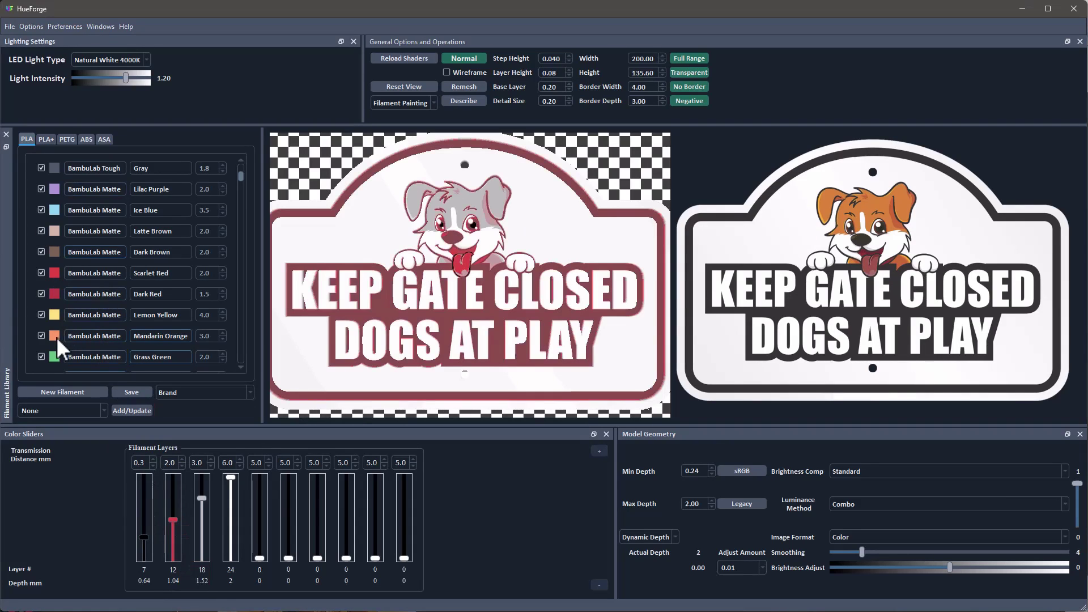
drag(57, 338, 202, 501)
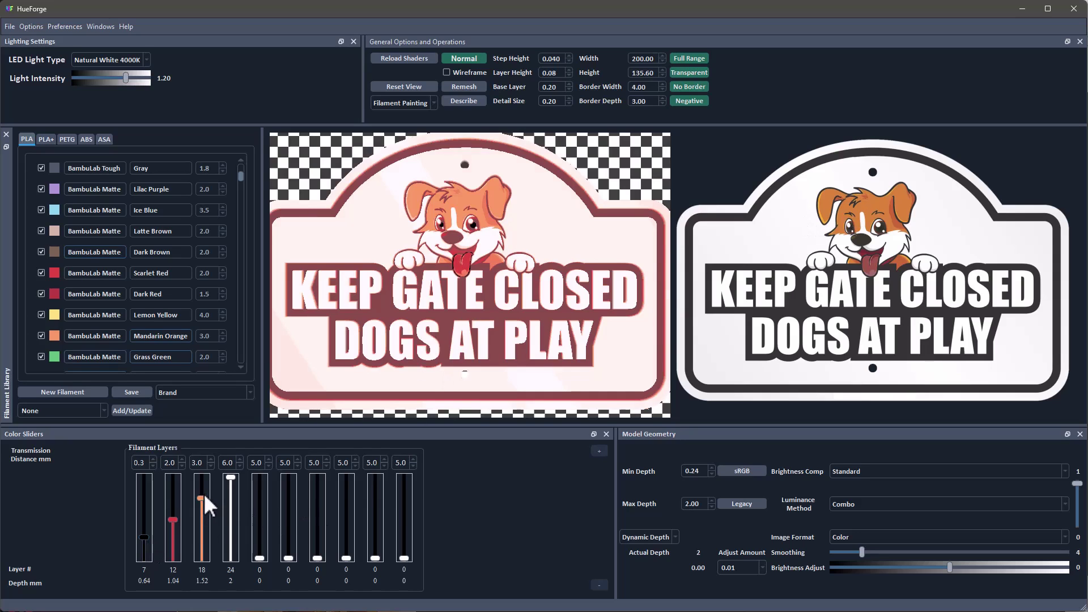
Try the orange filament at layer 15, raise black to layer 8, and return orange to layer 18
drag(203, 494, 206, 508)
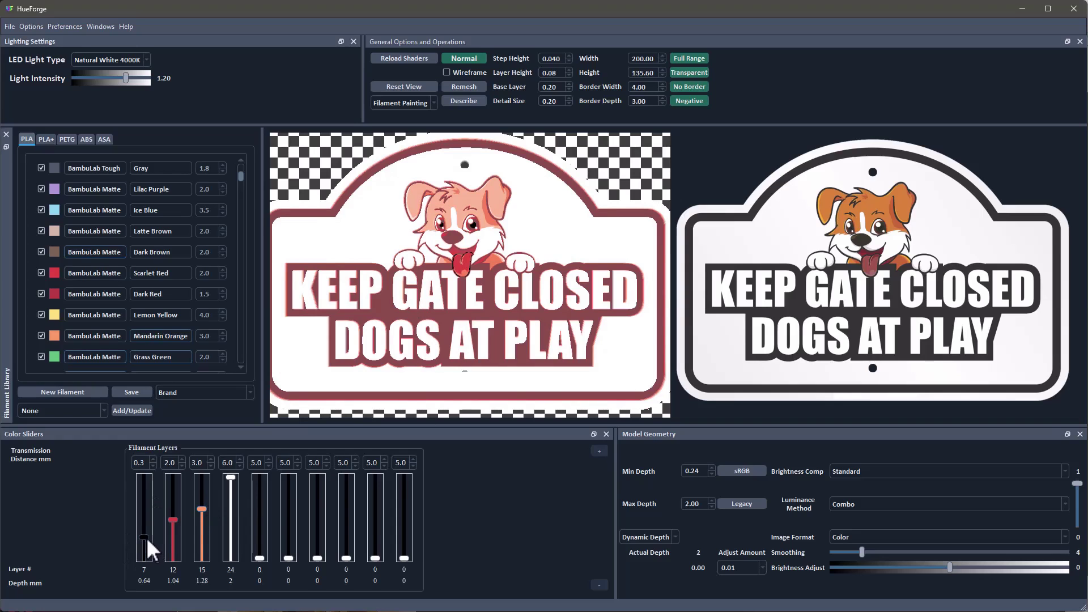
drag(144, 536, 144, 531)
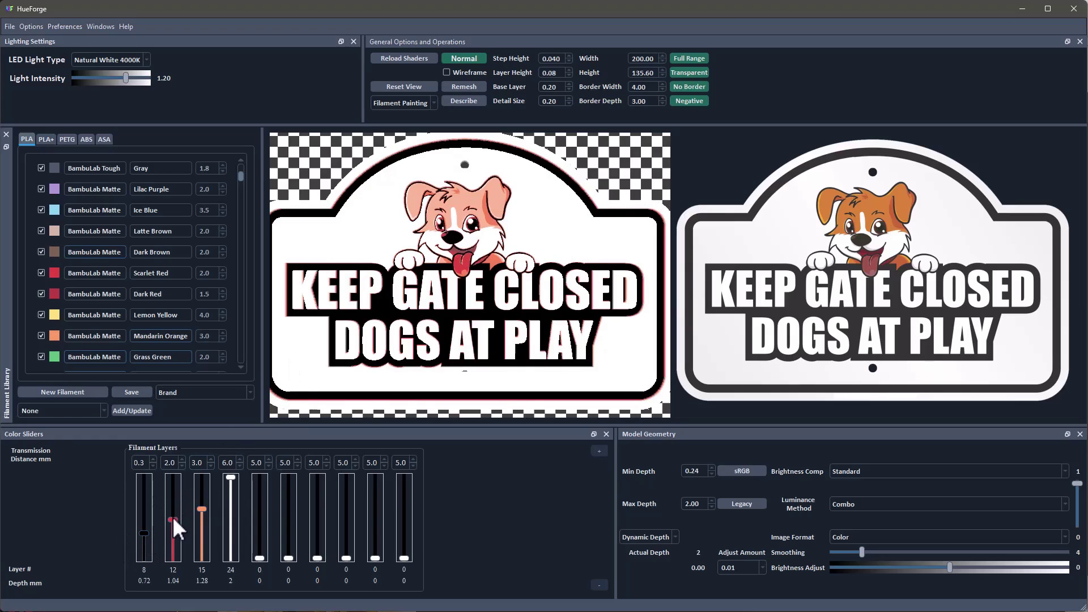
drag(200, 509, 202, 498)
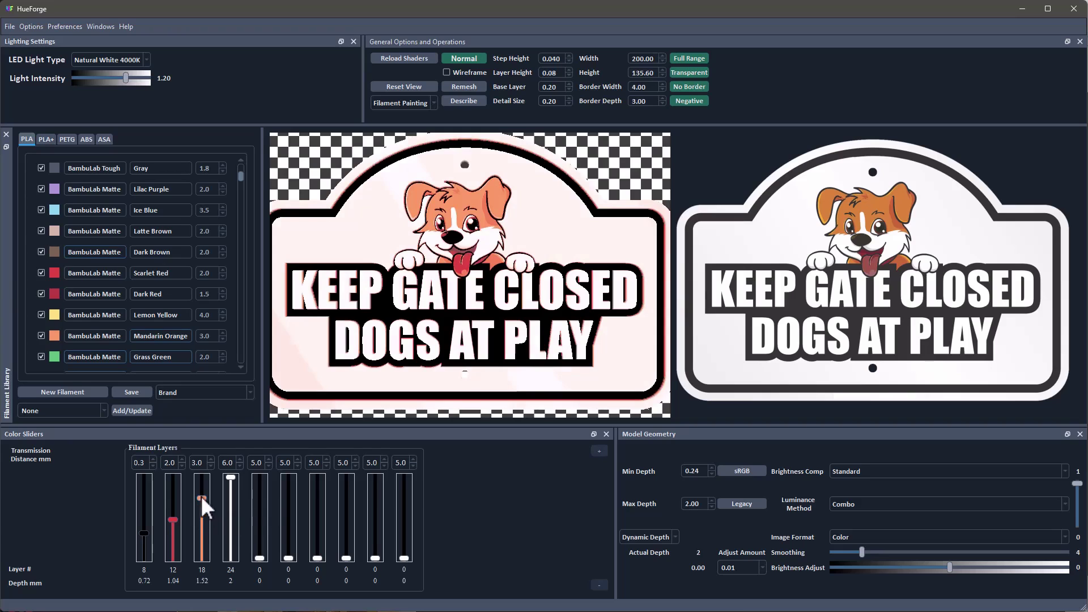
With the grayscale sign as the source image, set Smoothing to 0 and the Scarlet Red filament to layer 13
drag(854, 552, 733, 540)
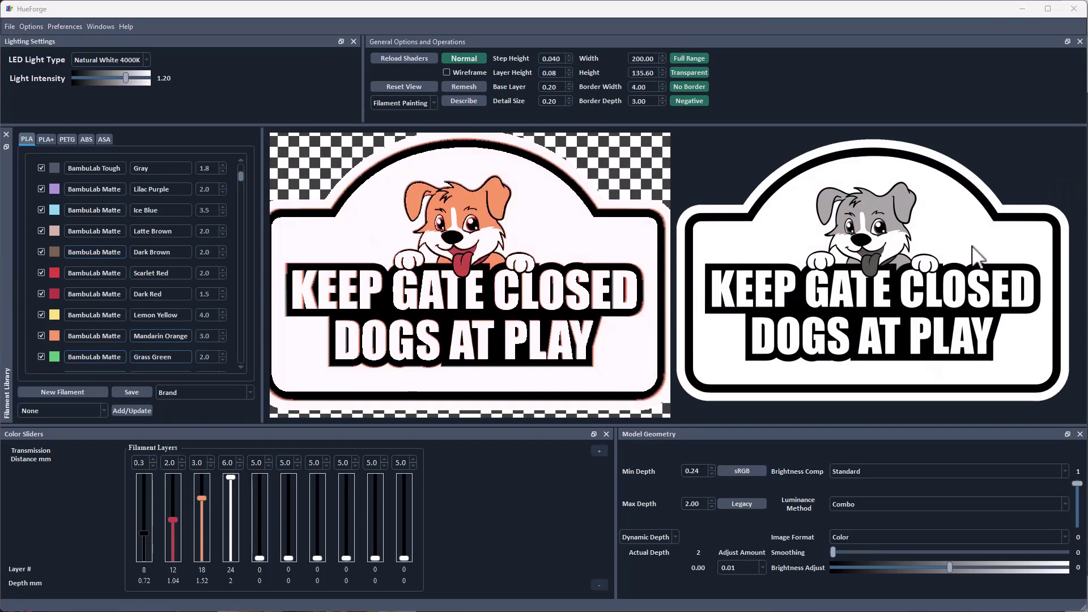
drag(202, 497, 202, 500)
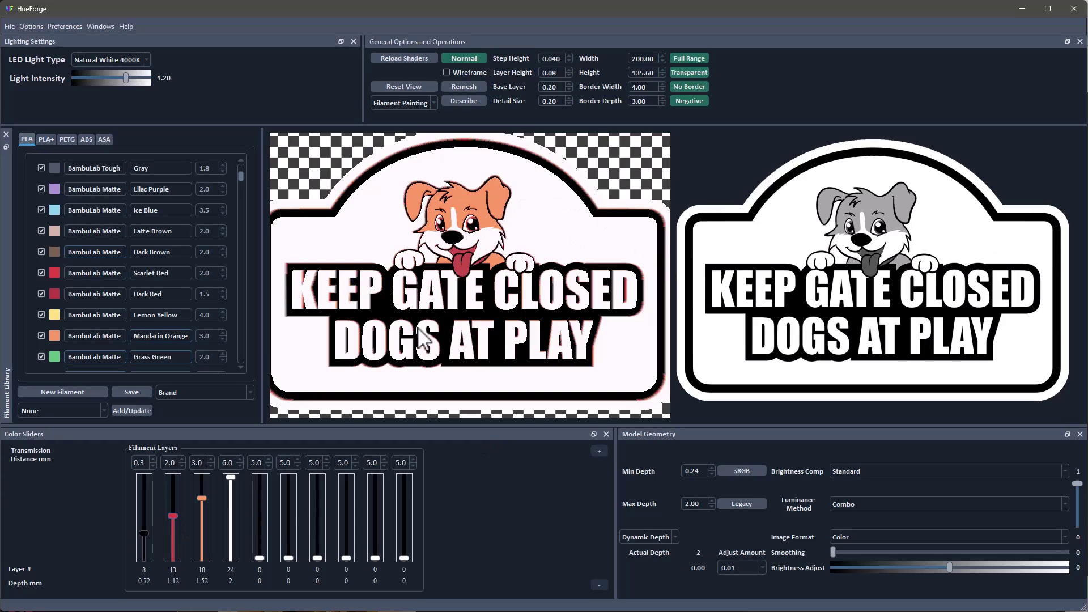
drag(423, 408, 364, 281)
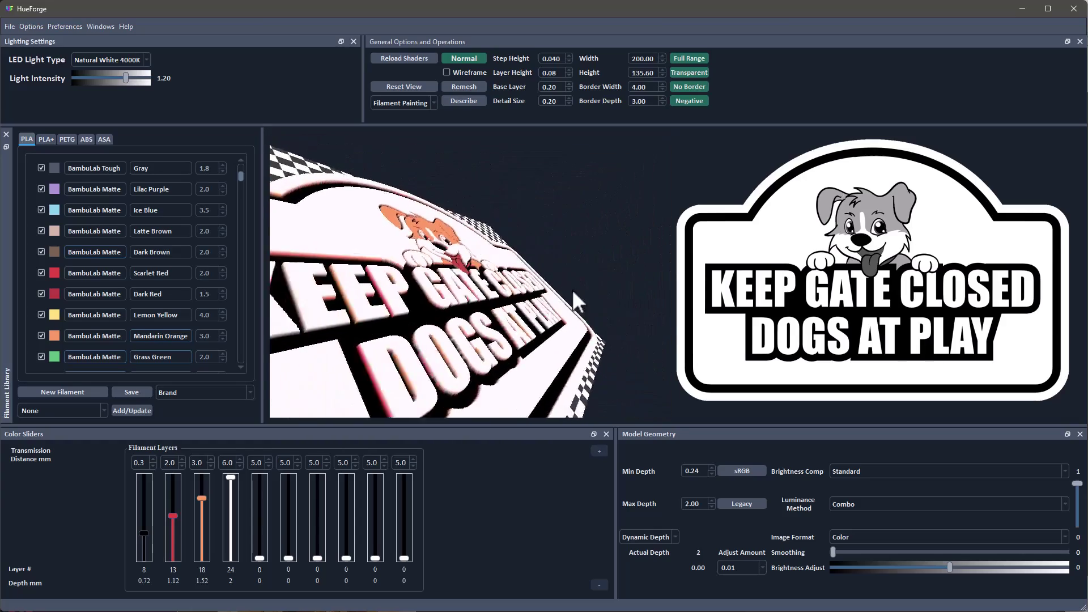
click(397, 87)
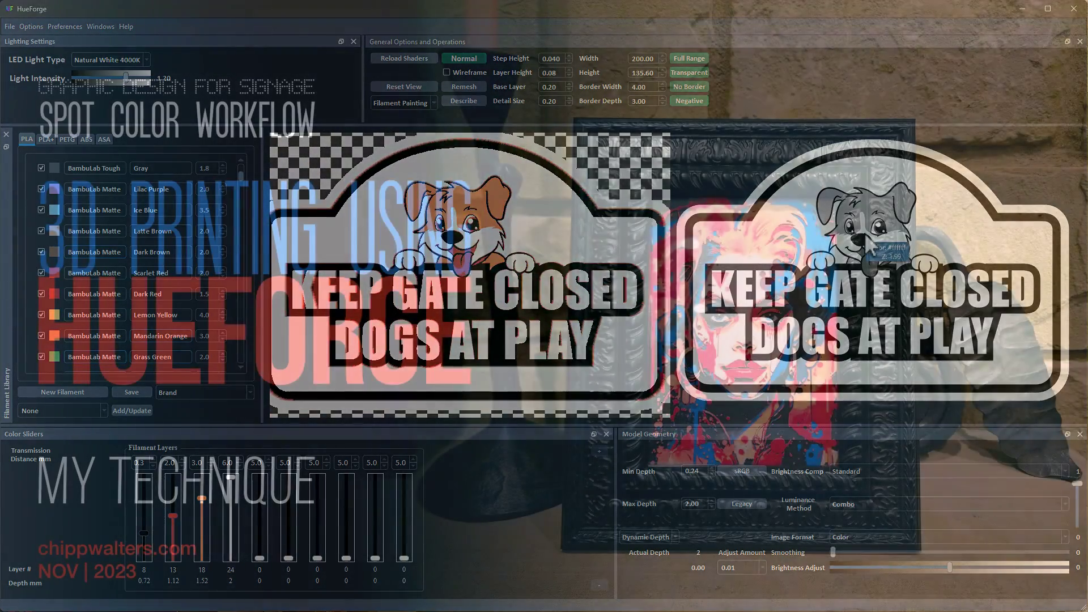